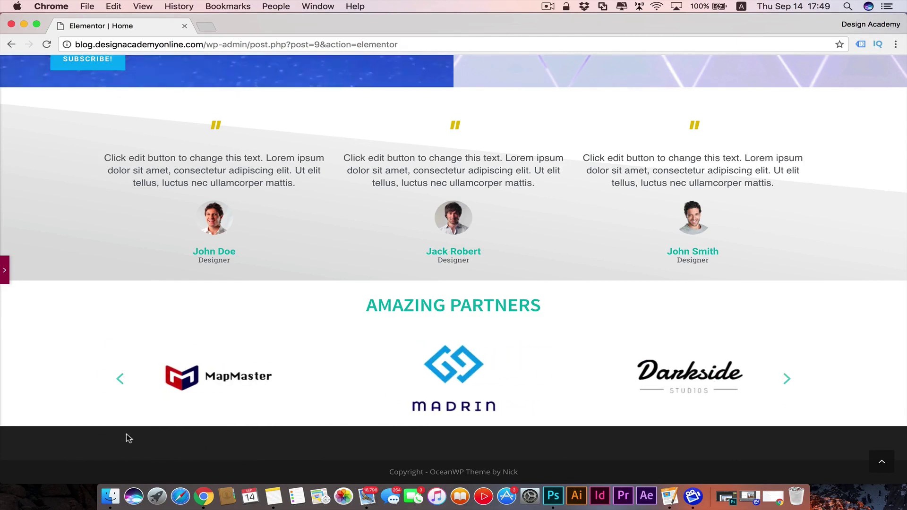
# Save the Home page in the Elementor editor and exit to its WordPress dashboard edit screen.
pyautogui.scroll(2, 126, 434)
pyautogui.scroll(-2, 83, 396)
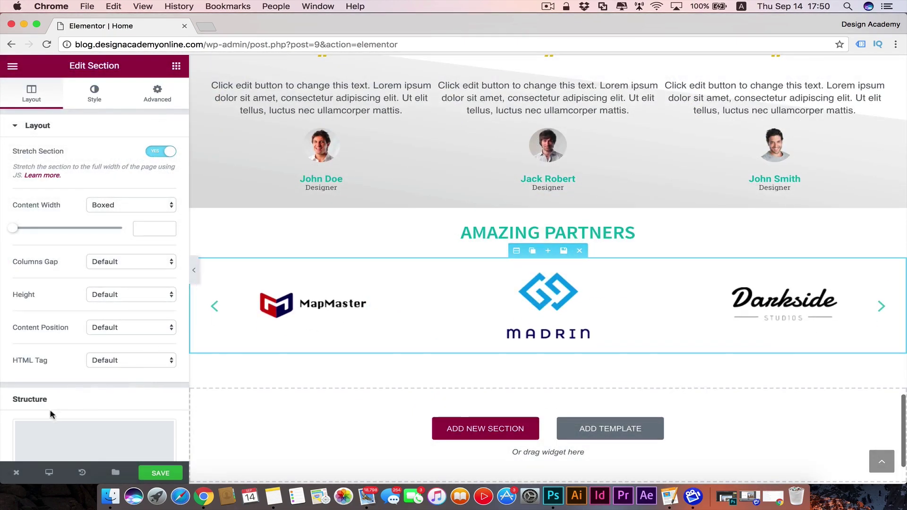
pyautogui.scroll(-1, 49, 395)
pyautogui.moveTo(16, 472)
pyautogui.click(73, 447)
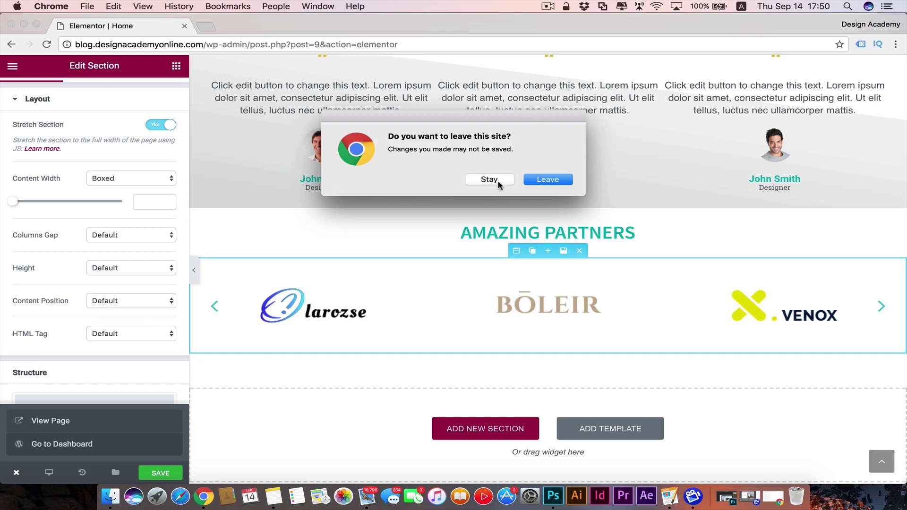
pyautogui.click(489, 180)
pyautogui.click(161, 473)
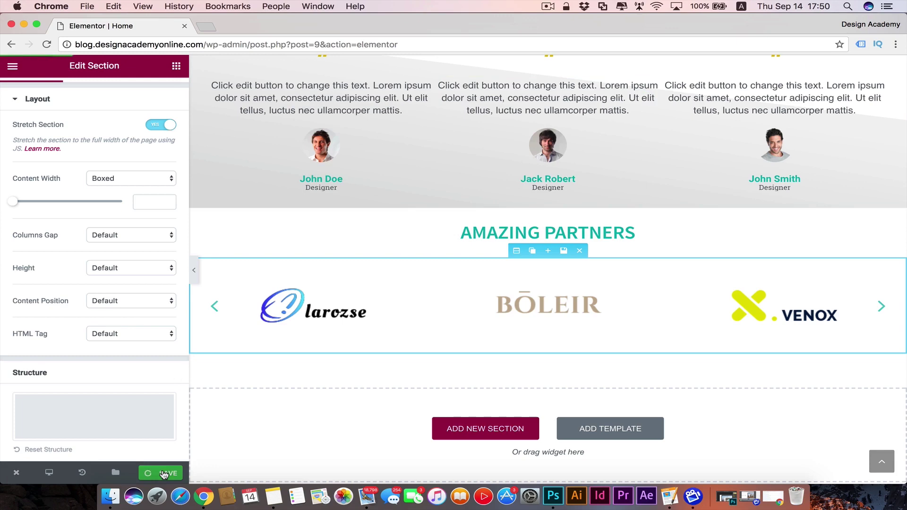
pyautogui.click(73, 445)
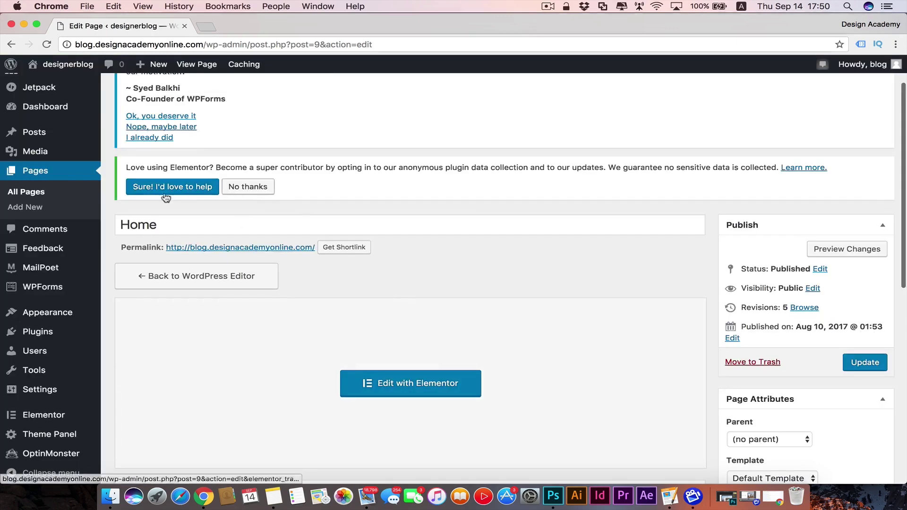
# Enable the footer widgets area and the copyright area in the page's OceanWP footer settings.
pyautogui.scroll(-10, 374, 294)
pyautogui.scroll(3, 374, 290)
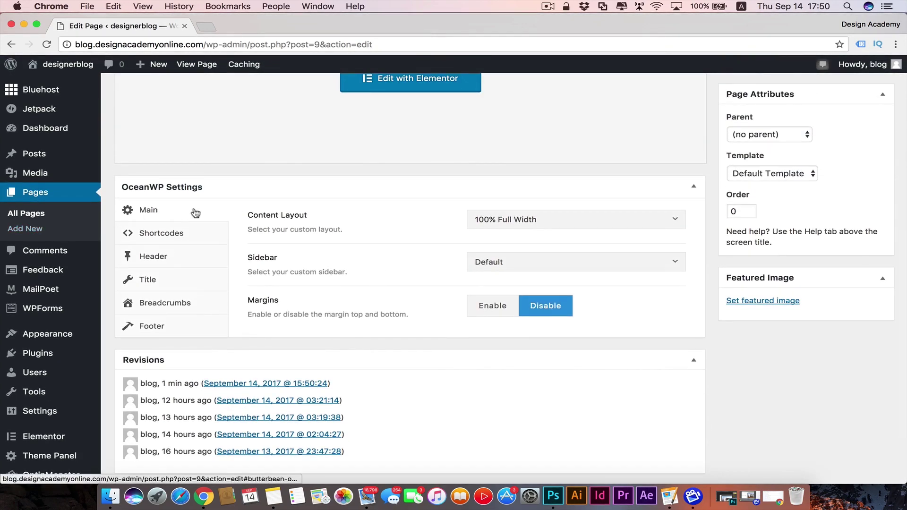
pyautogui.scroll(1, 421, 283)
pyautogui.scroll(1, 421, 283)
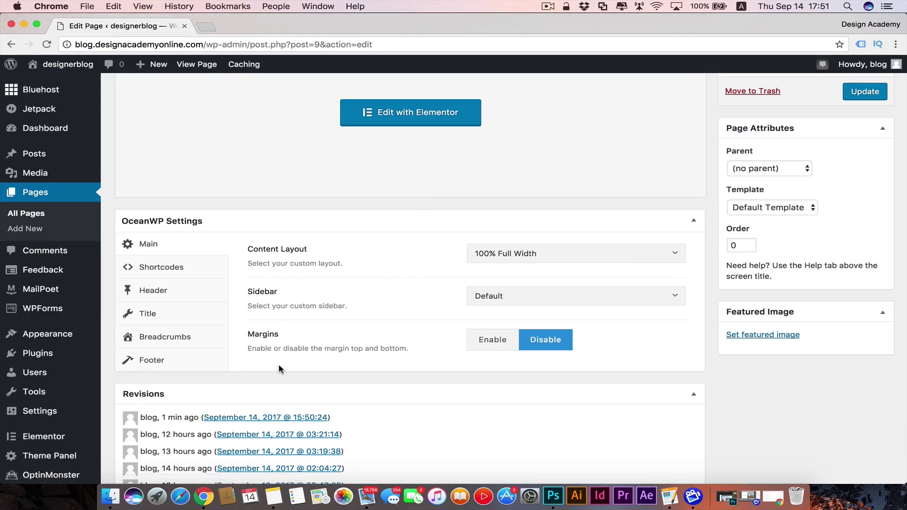
pyautogui.click(147, 363)
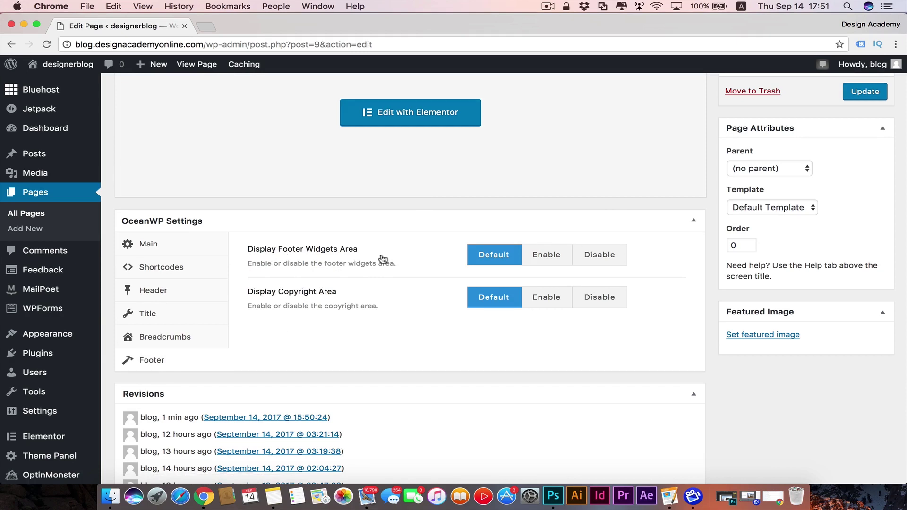
pyautogui.click(550, 258)
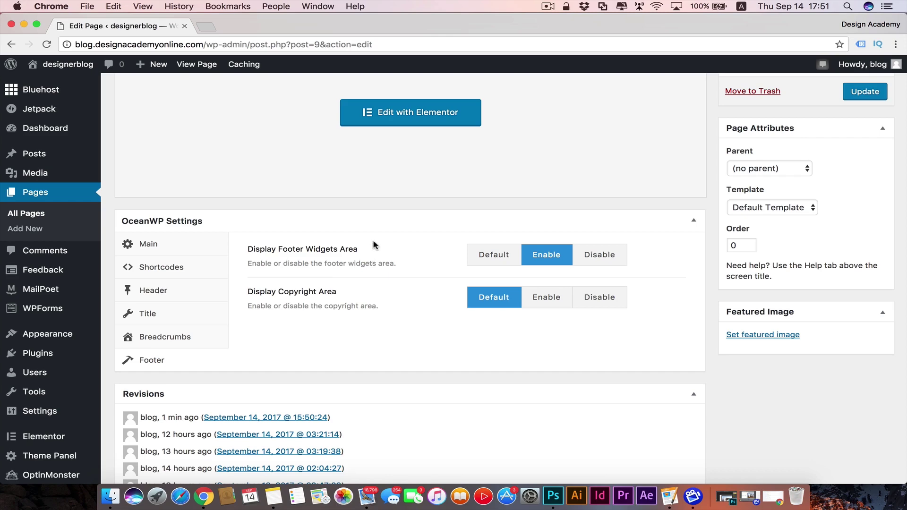
pyautogui.scroll(-1, 378, 300)
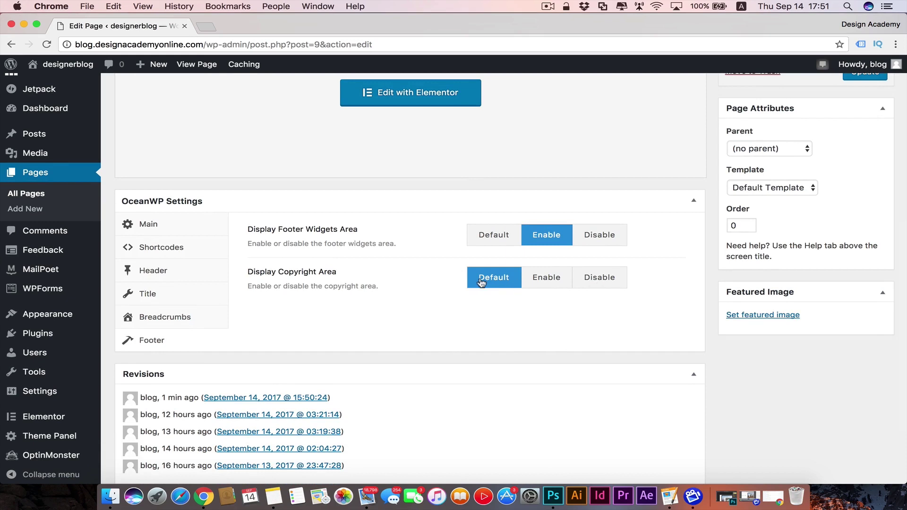
pyautogui.click(549, 286)
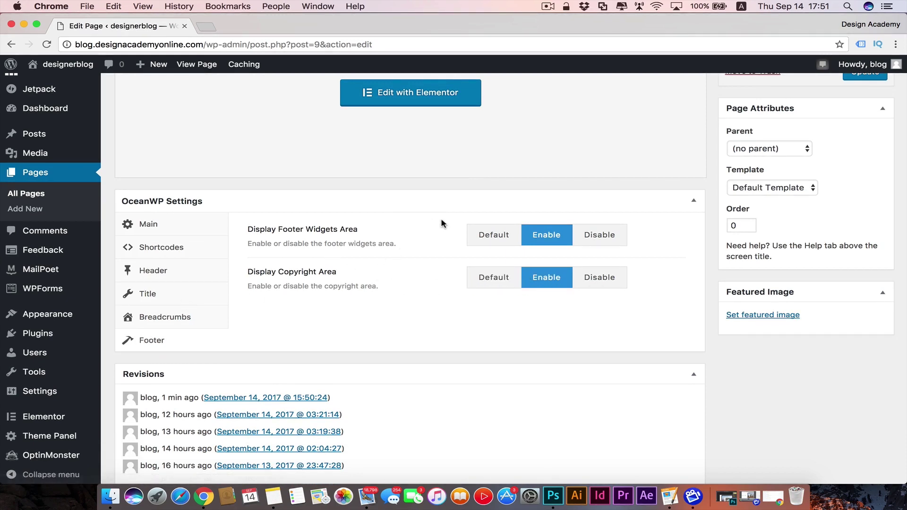
# Update the Home page and view it on the live site.
pyautogui.scroll(3, 473, 215)
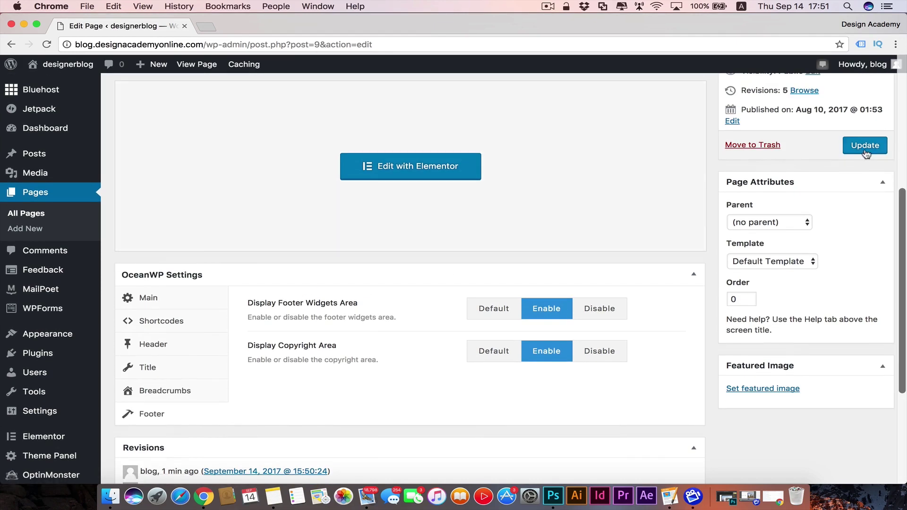
pyautogui.click(865, 145)
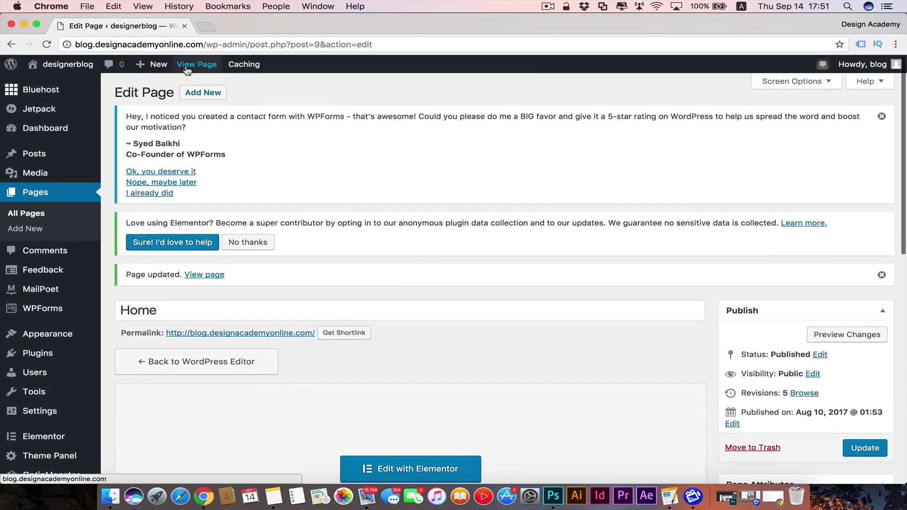
pyautogui.moveTo(77, 68)
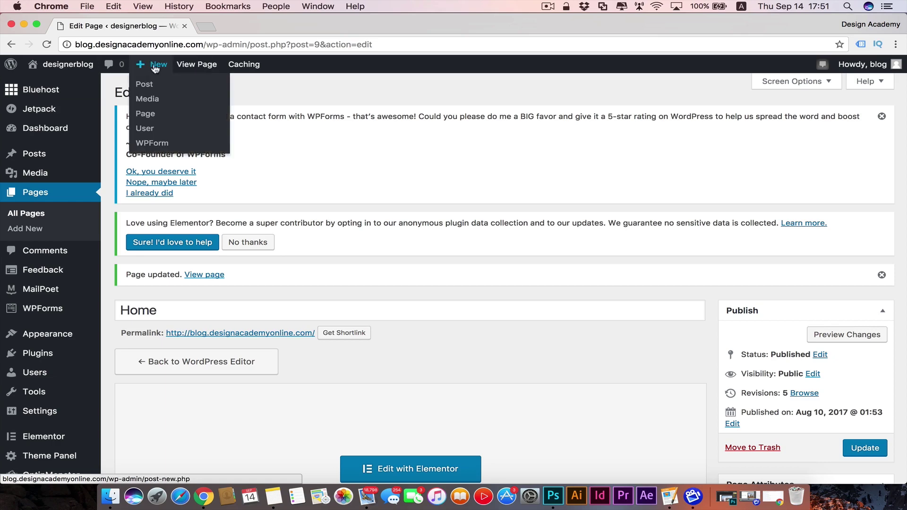
pyautogui.click(194, 65)
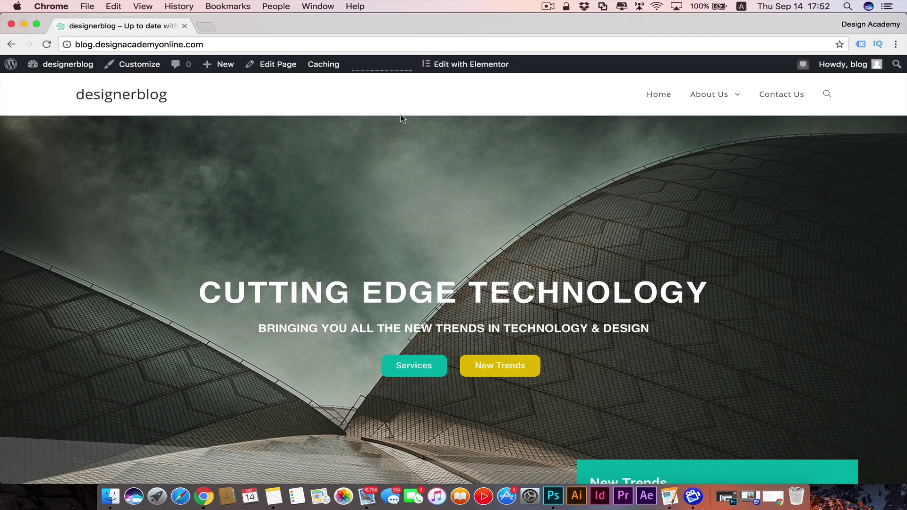
# Open the site customizer and go to the Footer 1 widget area.
pyautogui.click(144, 68)
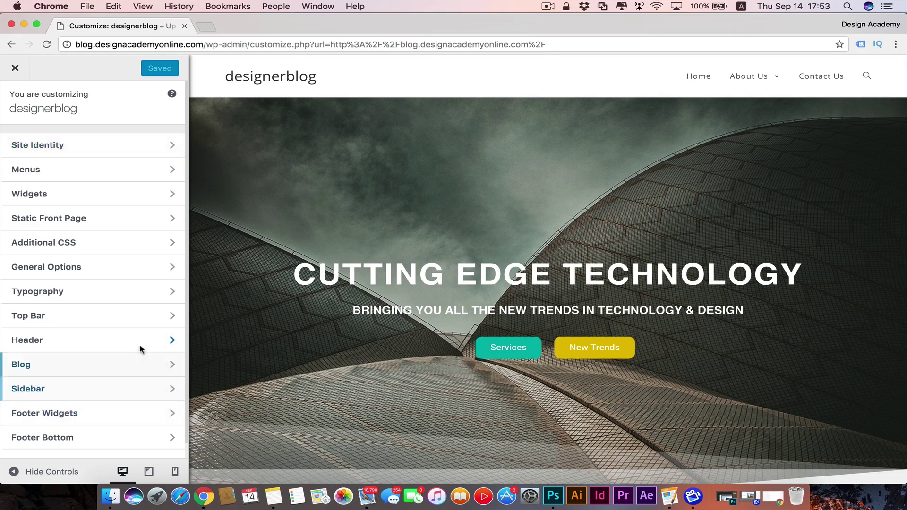
pyautogui.scroll(-1, 140, 345)
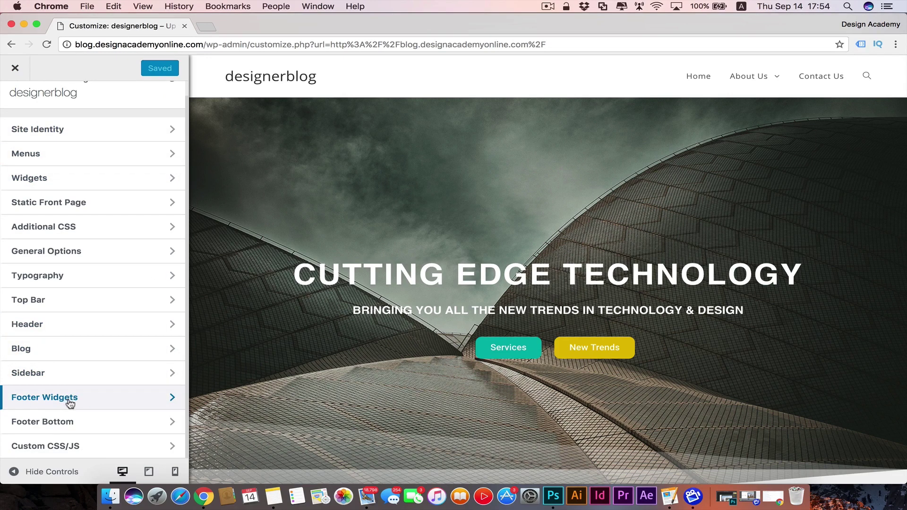
pyautogui.click(35, 181)
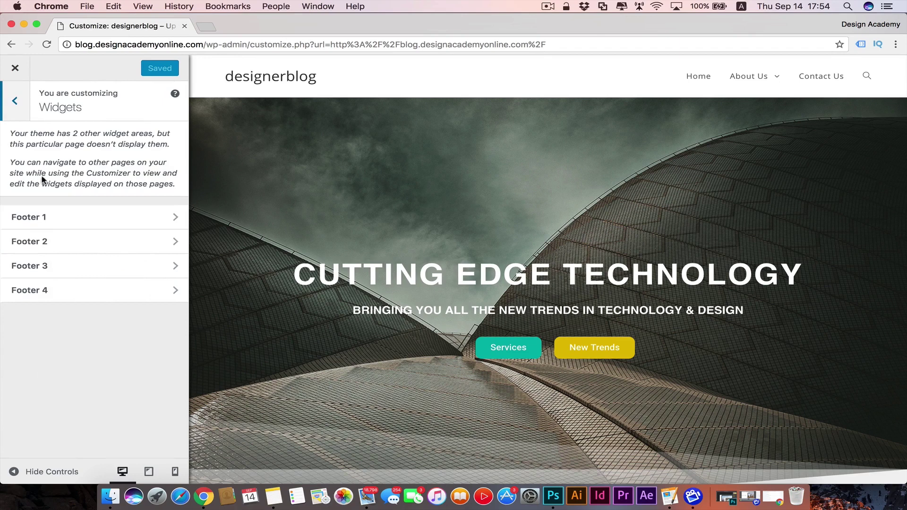
pyautogui.click(26, 112)
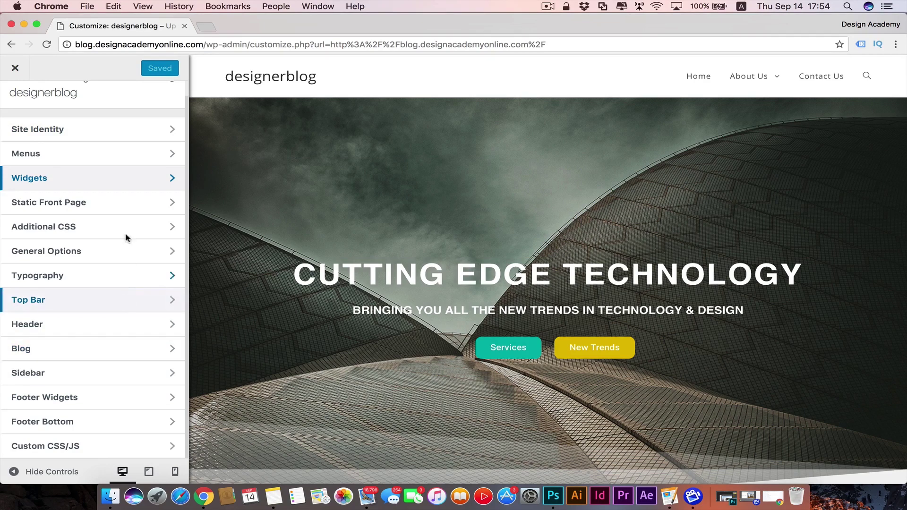
pyautogui.click(58, 179)
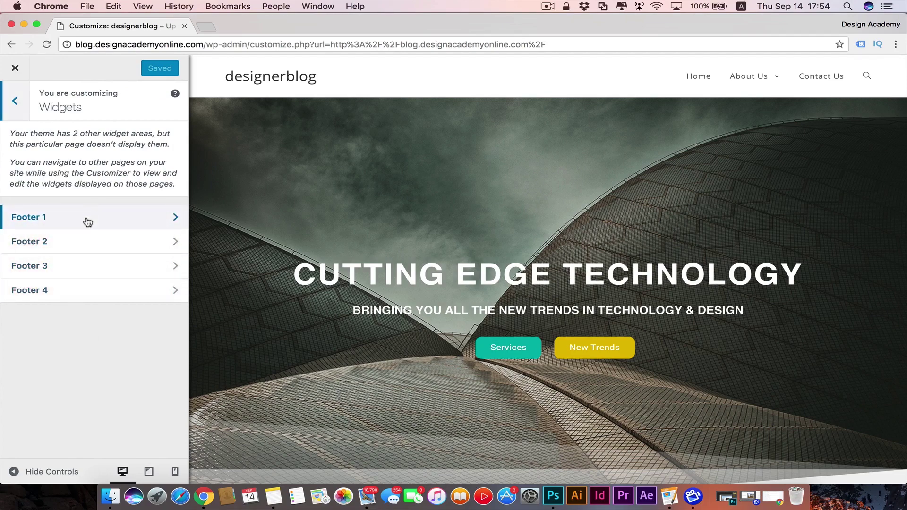
pyautogui.scroll(-15, 253, 222)
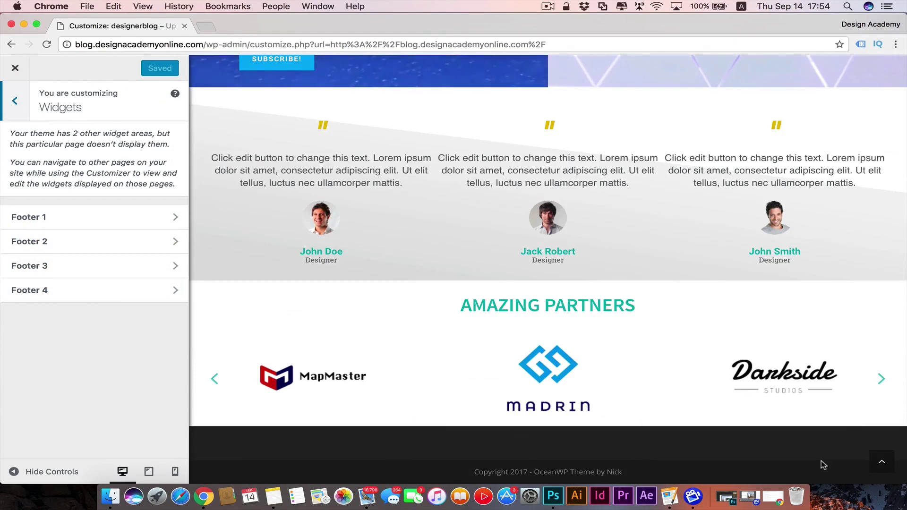
pyautogui.click(118, 221)
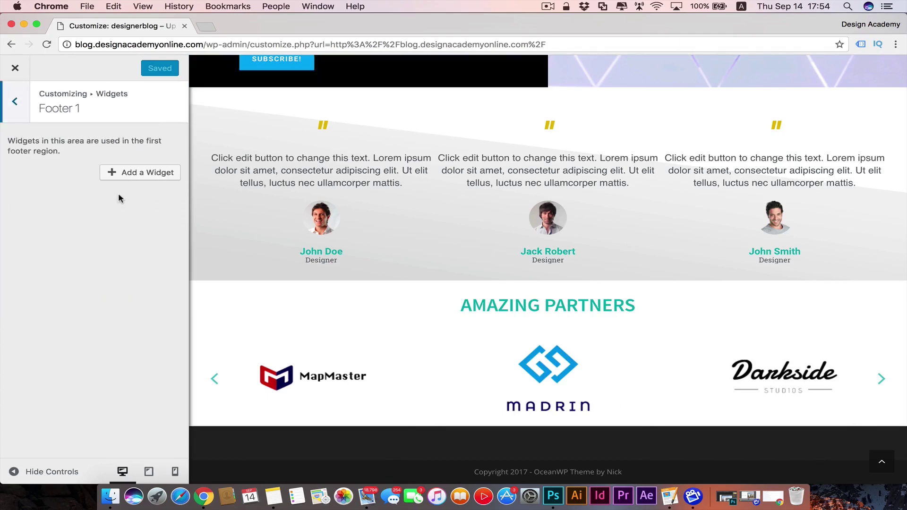
# Add a Custom Menu widget to the Footer 1 area.
pyautogui.click(142, 171)
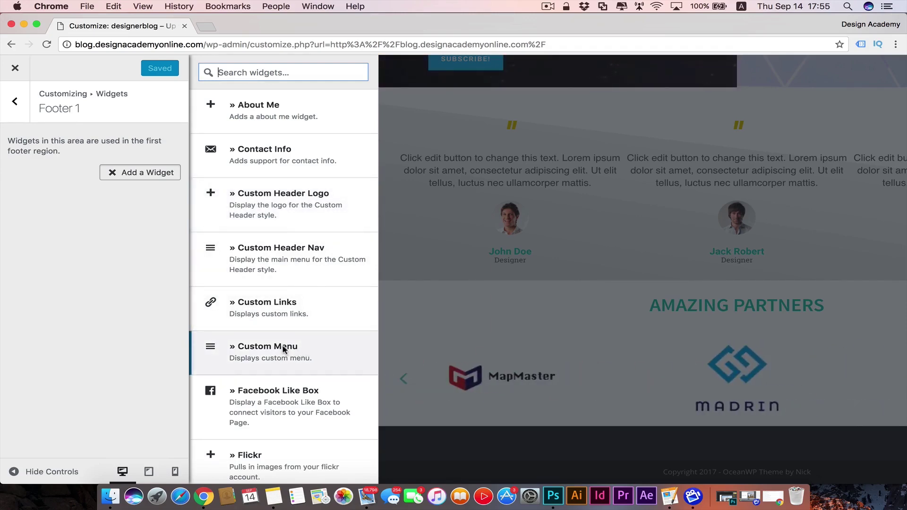
pyautogui.scroll(-20, 284, 350)
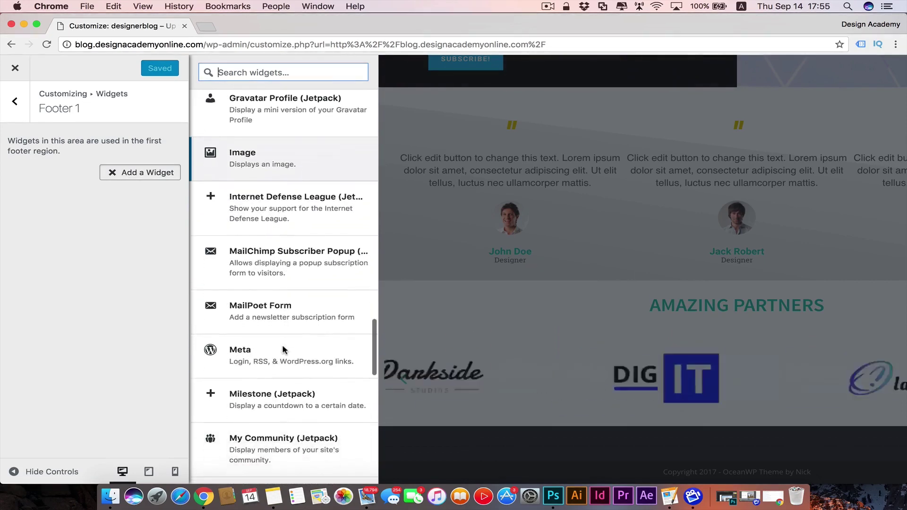
pyautogui.scroll(-8, 284, 350)
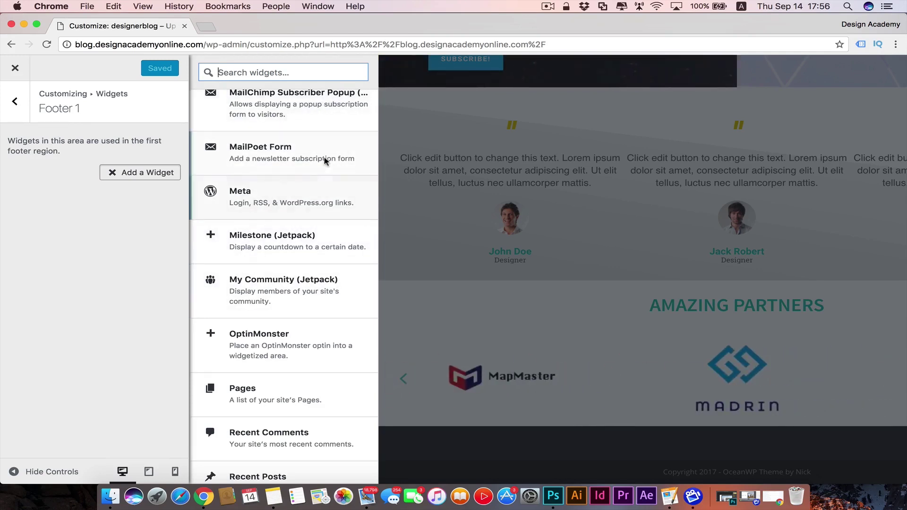
pyautogui.scroll(-3, 318, 334)
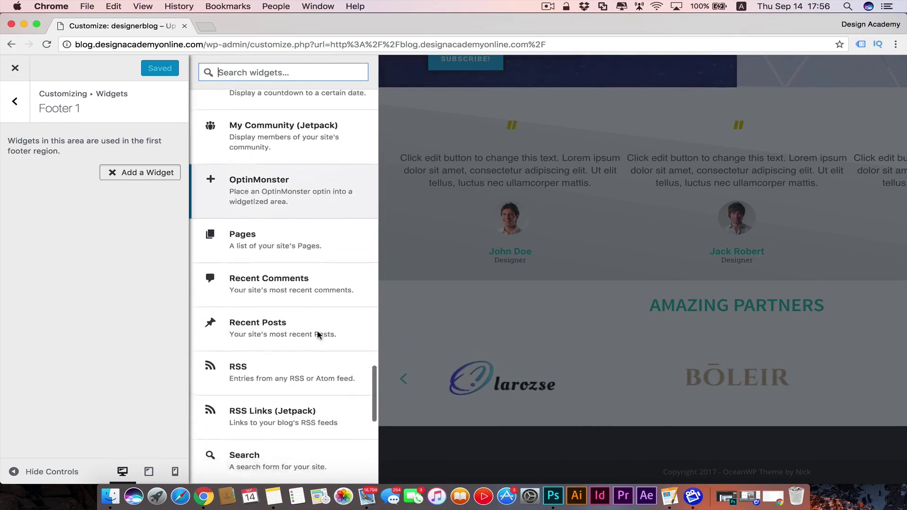
pyautogui.scroll(-10, 284, 313)
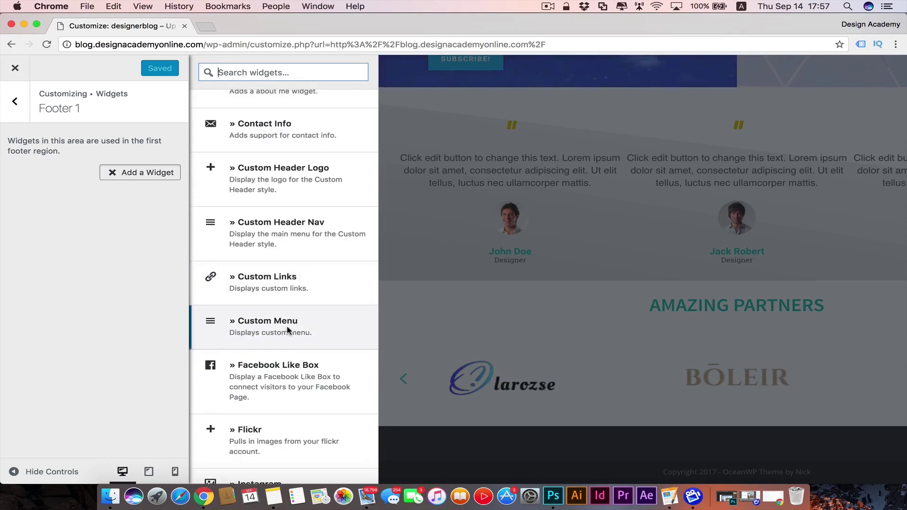
pyautogui.click(288, 330)
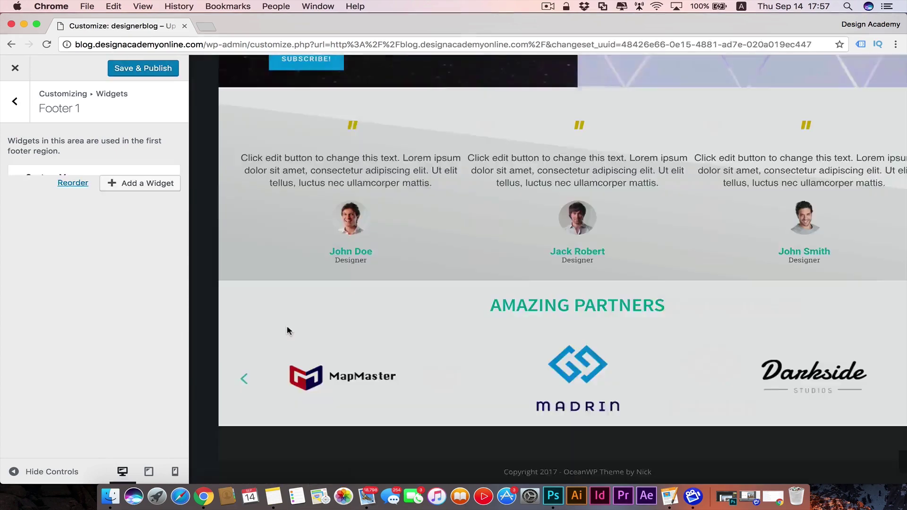
# Assign Main Menu to the Custom Menu widget and title it "Menu".
pyautogui.scroll(-2, 166, 182)
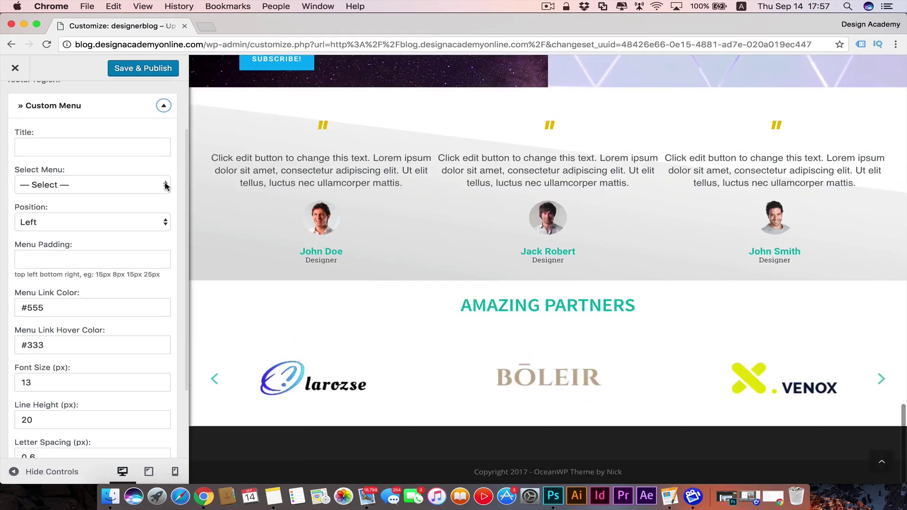
pyautogui.click(166, 188)
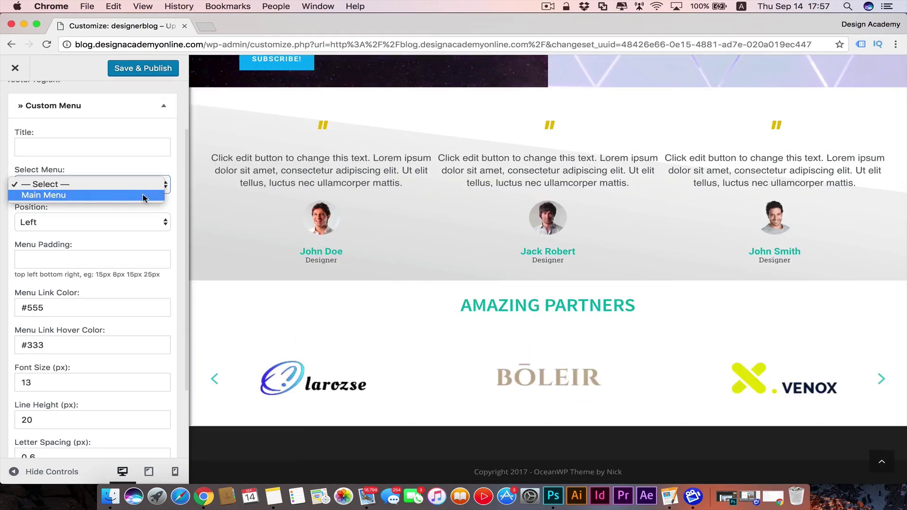
pyautogui.click(152, 194)
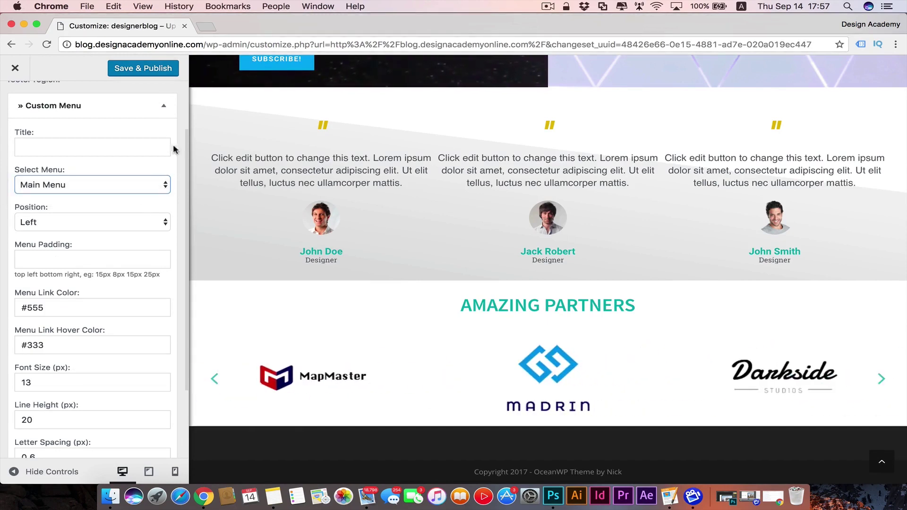
pyautogui.click(137, 142)
pyautogui.write('Pa')
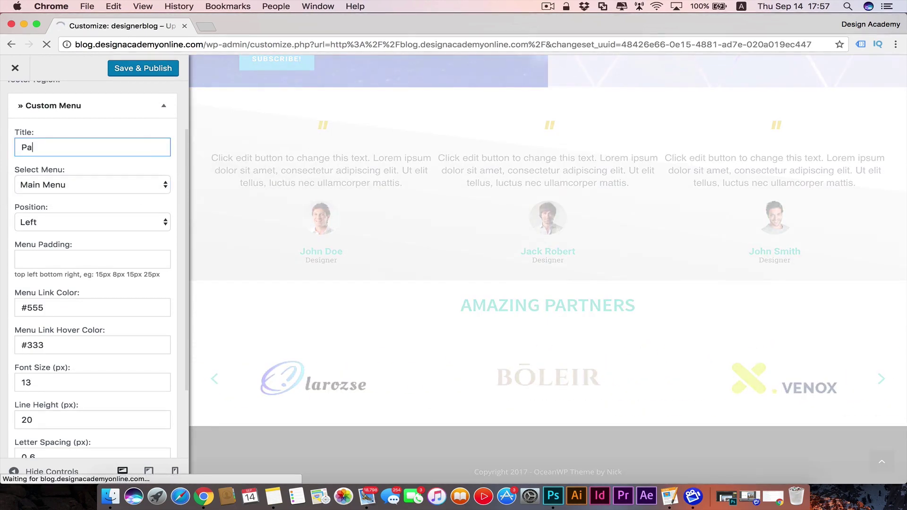
pyautogui.press('BackSpace')
pyautogui.write('Menu')
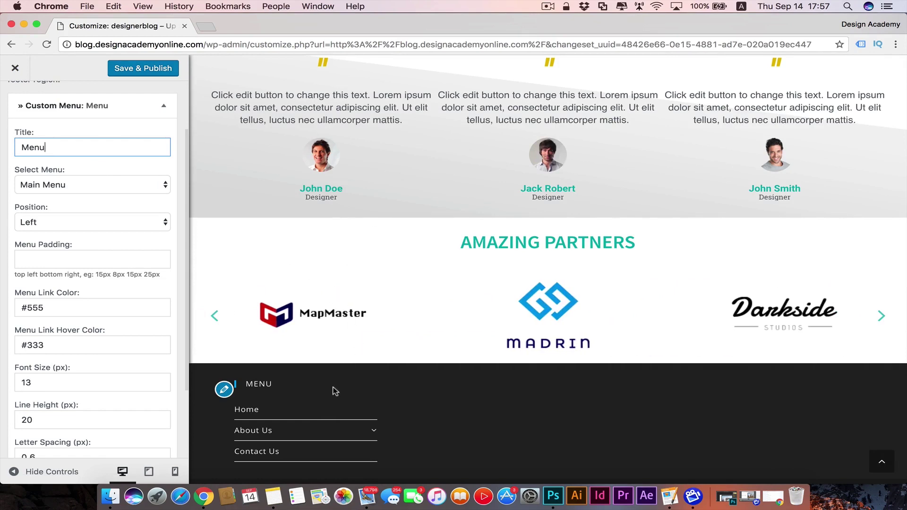
pyautogui.scroll(-1, 335, 392)
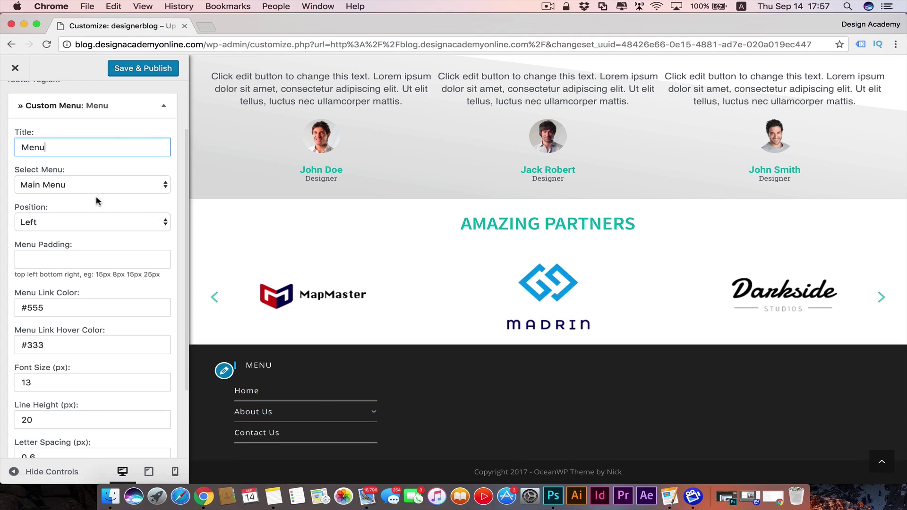
# Try the Right position for the Custom Menu widget in Footer 1, and return it to Left.
pyautogui.click(166, 223)
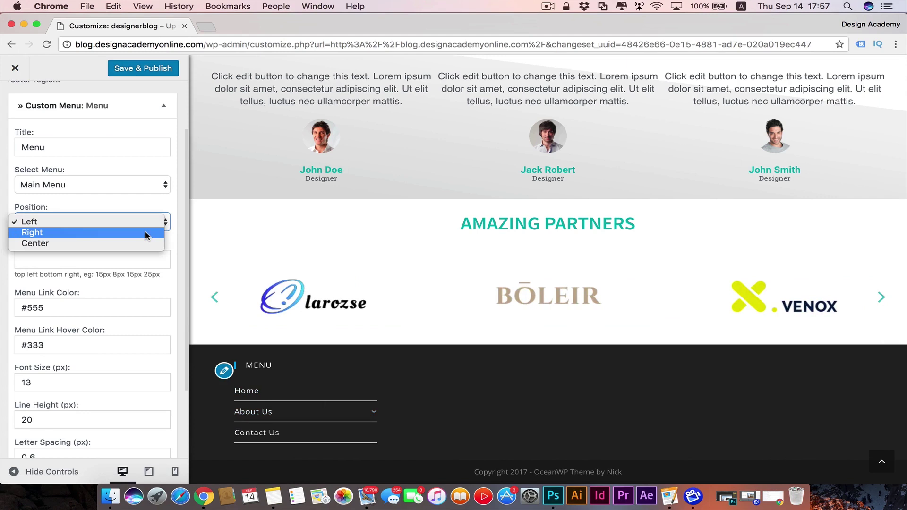
pyautogui.press('Escape')
pyautogui.click(162, 226)
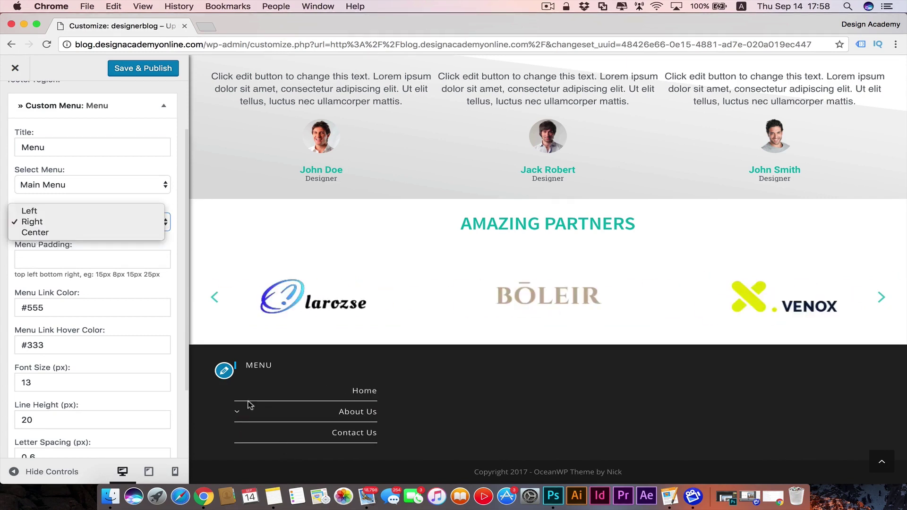
pyautogui.click(126, 211)
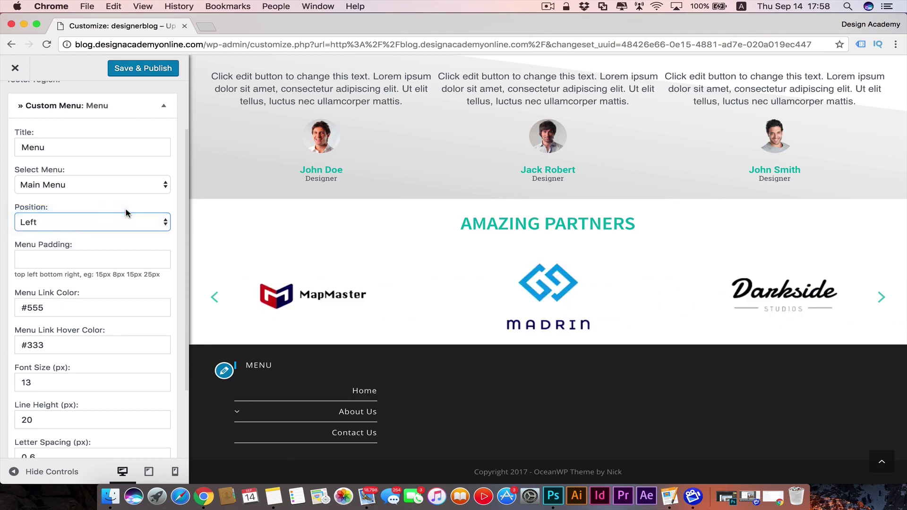
# Try the Capitalize text transform on the Custom Menu widget.
pyautogui.scroll(-4, 163, 224)
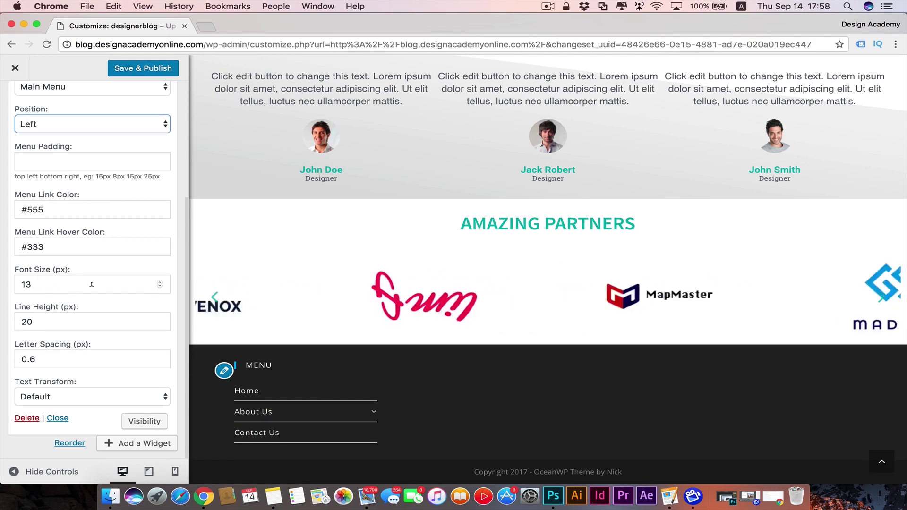
pyautogui.click(170, 389)
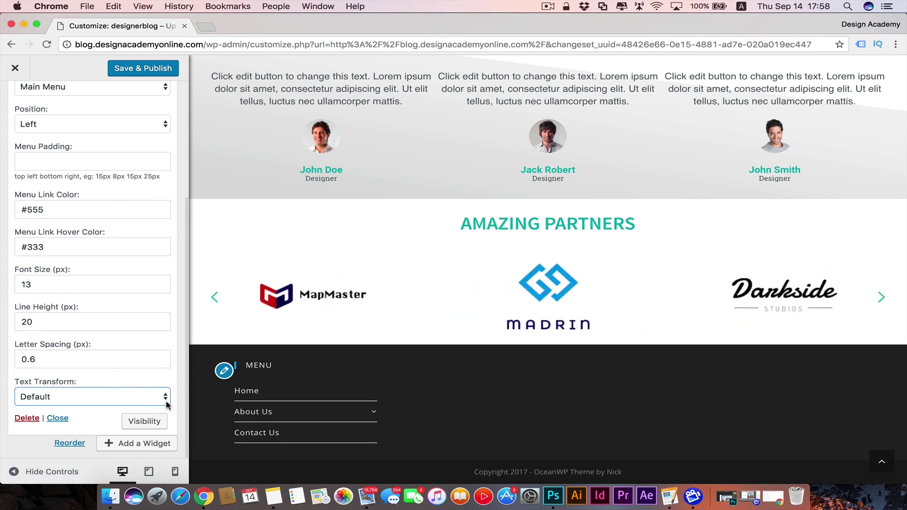
pyautogui.click(166, 398)
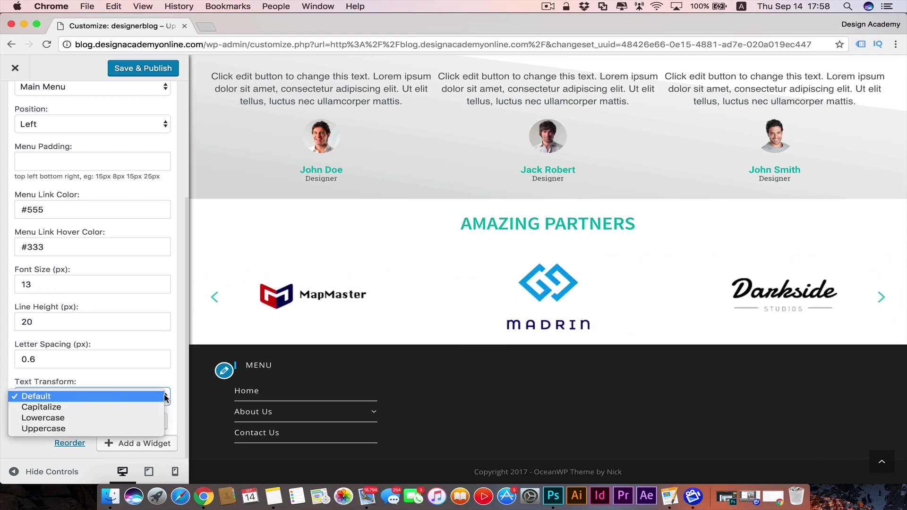
pyautogui.click(122, 407)
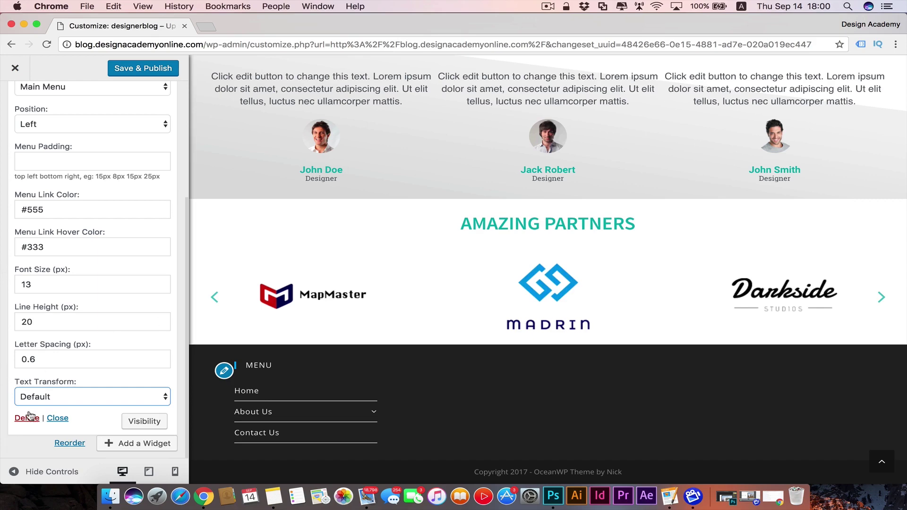
# Publish the Footer 1 changes and go to the Footer 2 widget area.
pyautogui.click(156, 69)
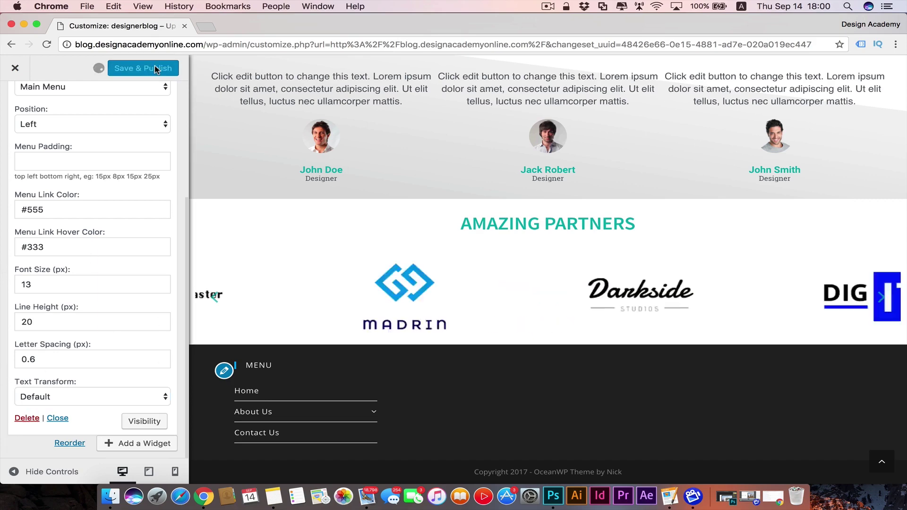
pyautogui.scroll(5, 21, 264)
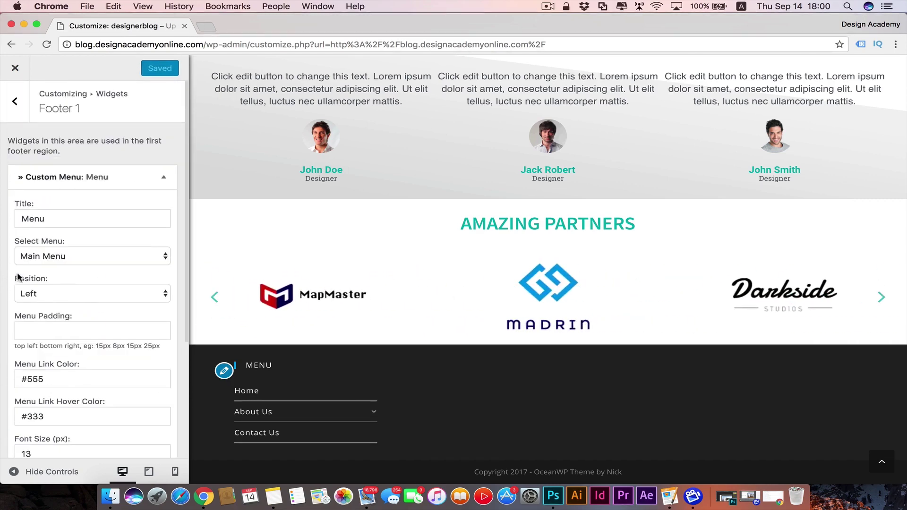
pyautogui.click(13, 105)
pyautogui.click(56, 242)
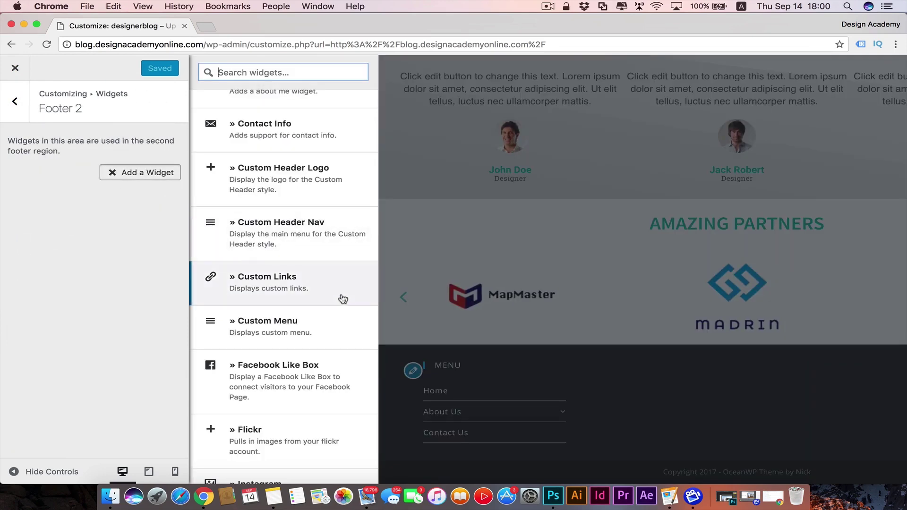
# Add a Social Icons widget to the Footer 2 area.
pyautogui.scroll(-7, 340, 297)
pyautogui.scroll(-3, 340, 300)
pyautogui.scroll(1, 340, 300)
pyautogui.click(283, 176)
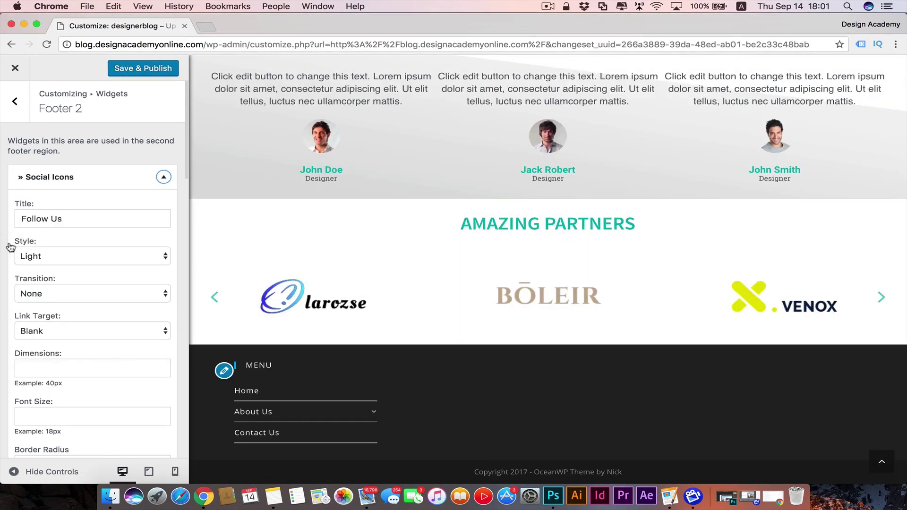
# Fill in the Twitter, Facebook, Instagram, GooglePlus, LinkedIn and Youtube links of the Social Icons widget with the placeholder "#".
pyautogui.scroll(-5, 173, 243)
pyautogui.scroll(-3, 174, 241)
pyautogui.click(96, 201)
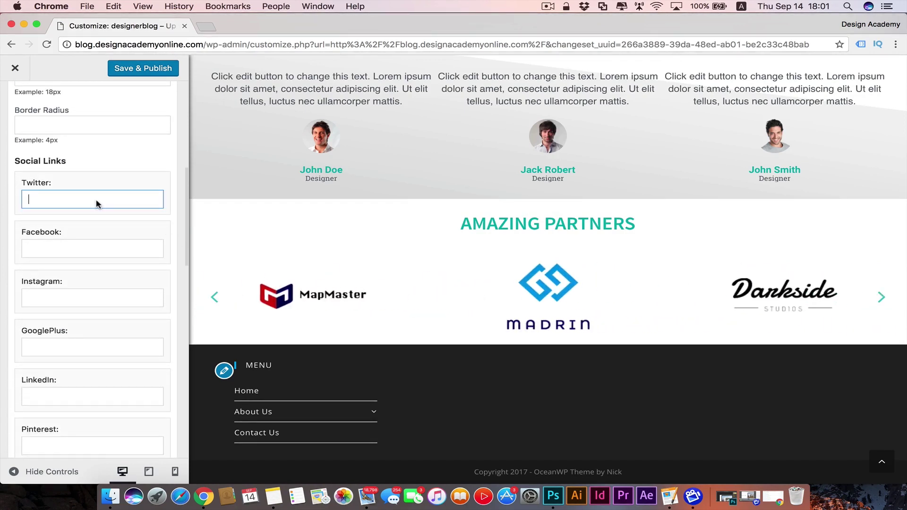
pyautogui.click(66, 243)
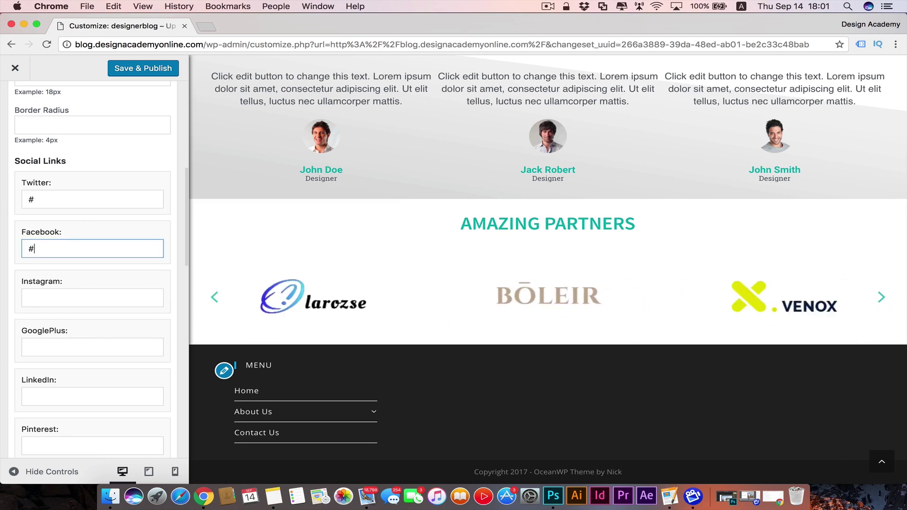
pyautogui.scroll(-10, 10, 411)
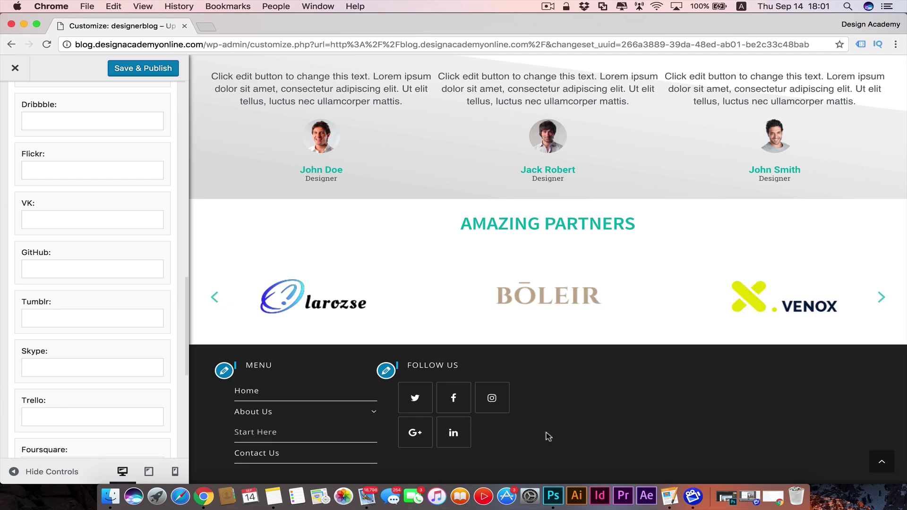
pyautogui.scroll(-6, 90, 402)
pyautogui.click(73, 380)
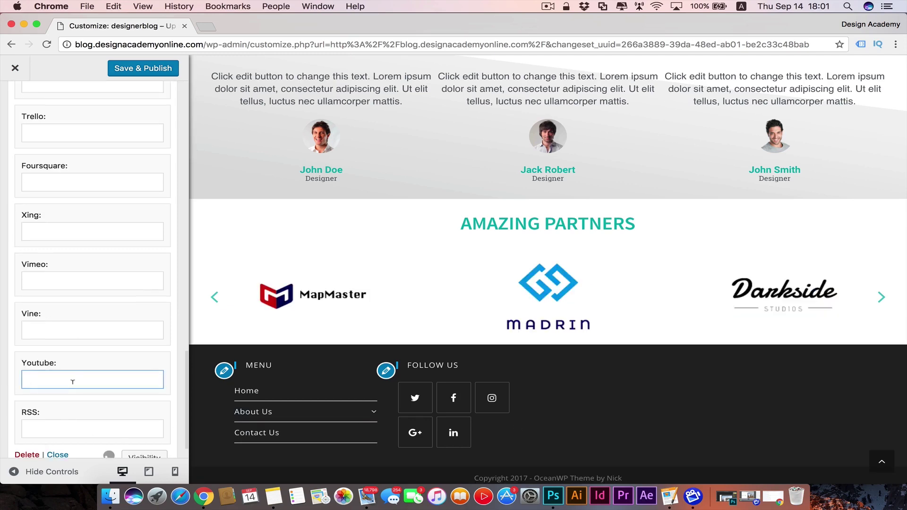
# Try the Colored style on the Social Icons widget.
pyautogui.scroll(15, 10, 278)
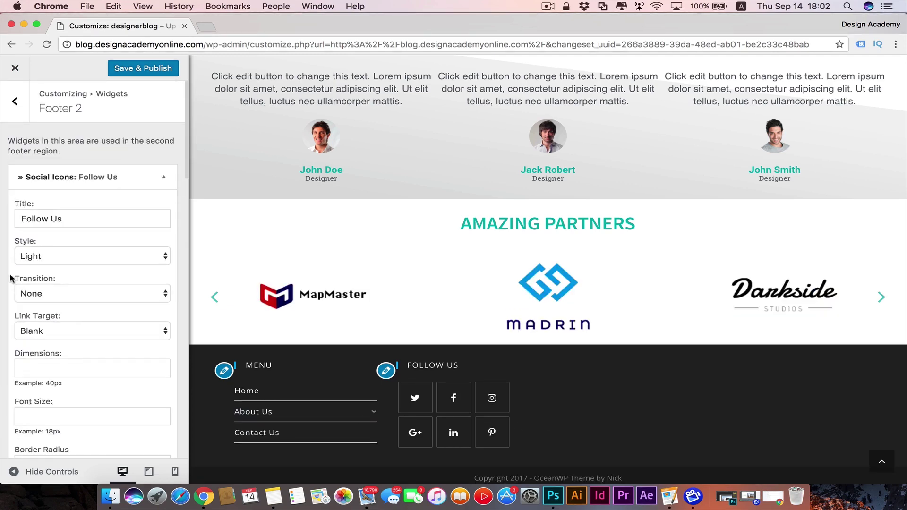
pyautogui.scroll(-3, 2, 304)
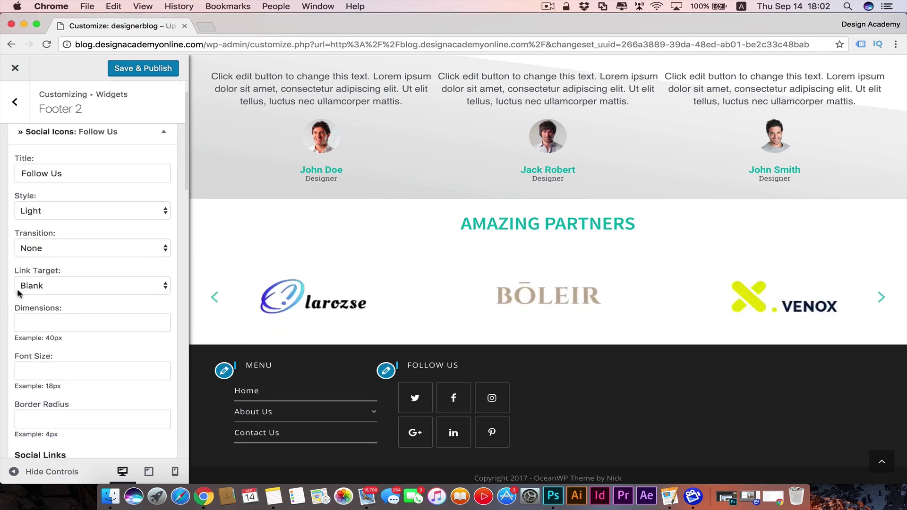
pyautogui.click(163, 214)
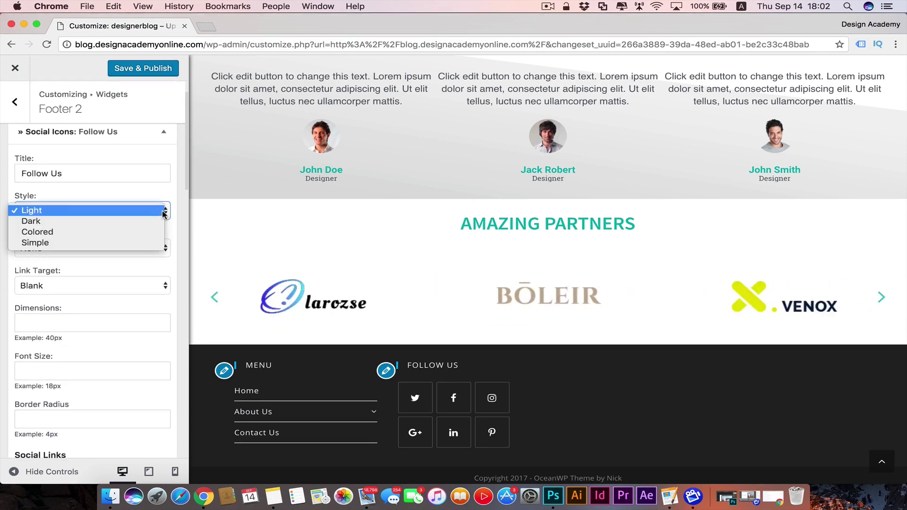
pyautogui.click(120, 232)
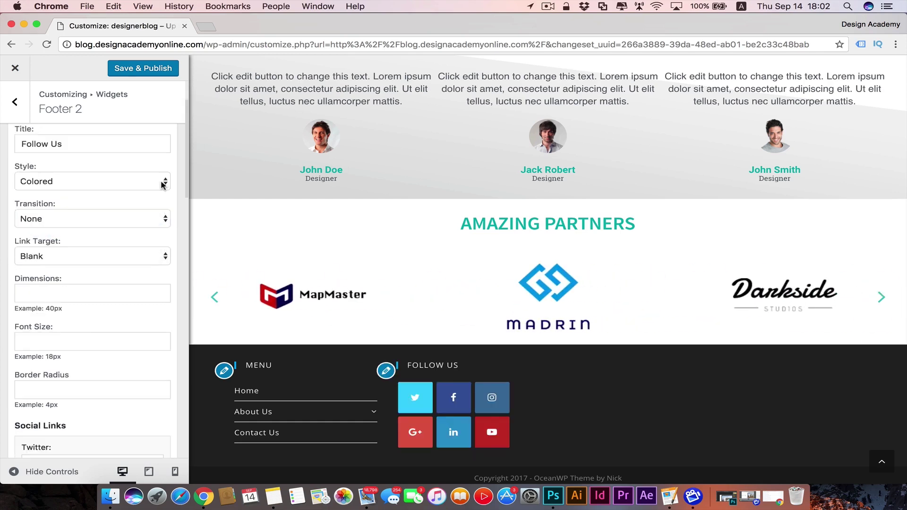
# Set the style of the Social Icons widget to Dark.
pyautogui.click(162, 181)
pyautogui.click(145, 169)
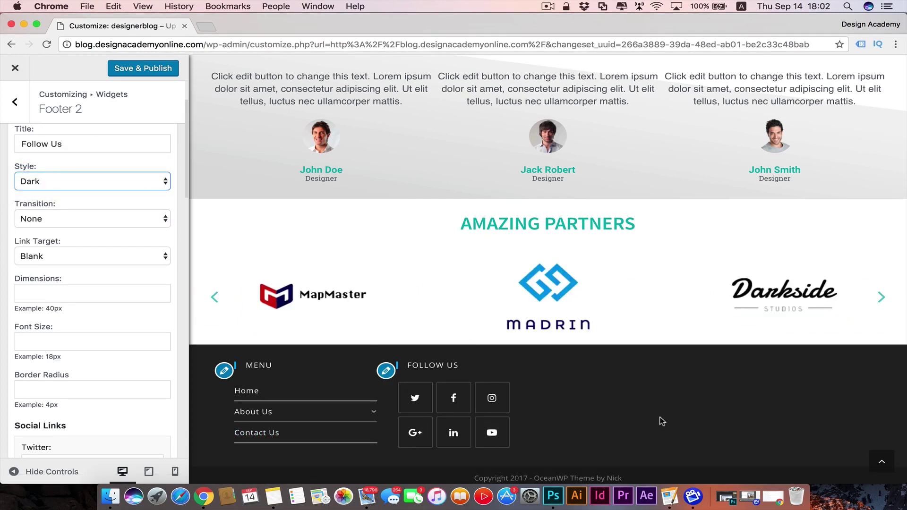
pyautogui.scroll(-1, 662, 420)
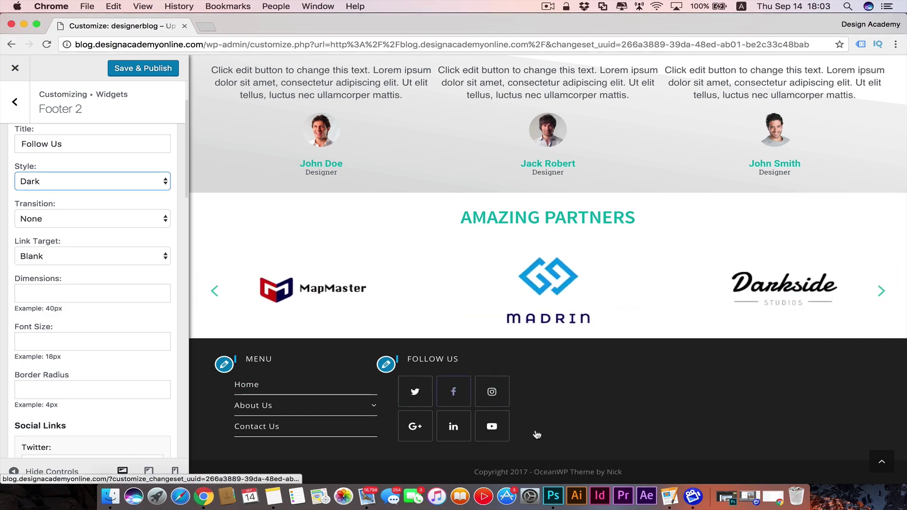
# Try the Float, Rotate and Zoom Out transitions on the Social Icons widget.
pyautogui.scroll(2, 161, 208)
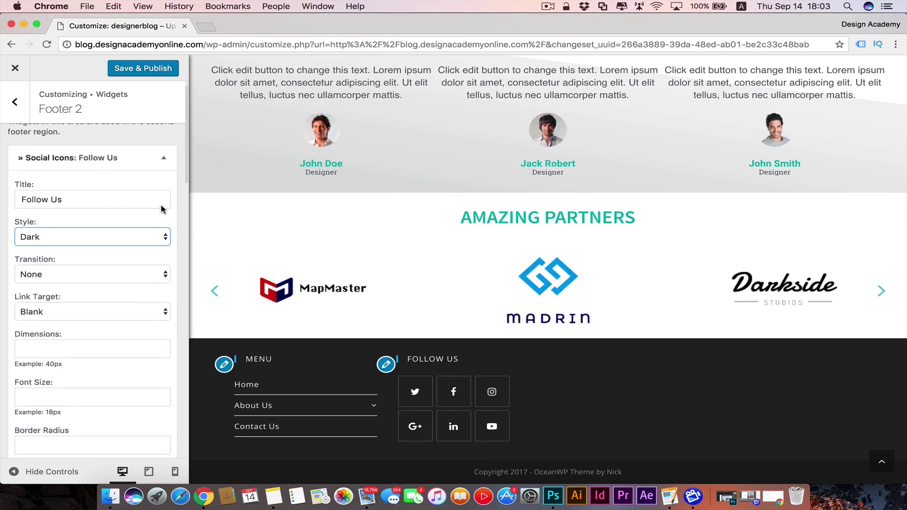
pyautogui.scroll(-3, 162, 207)
pyautogui.click(164, 203)
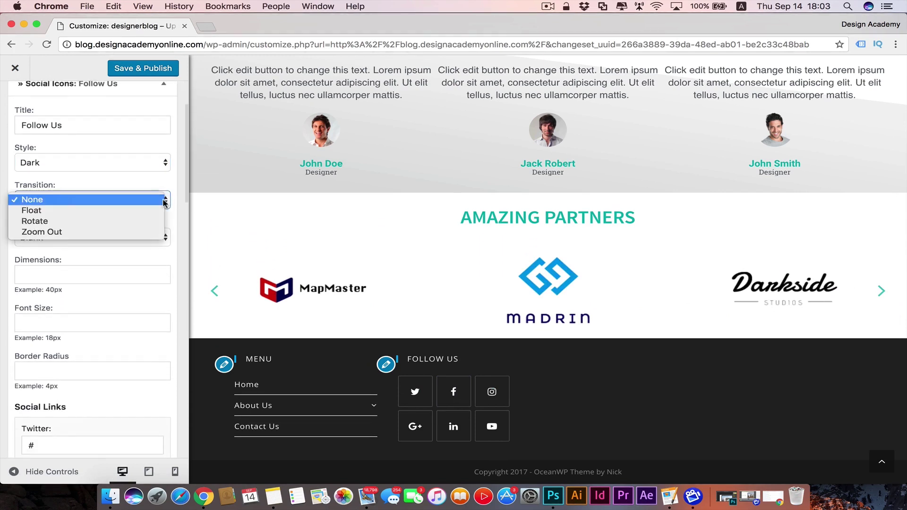
pyautogui.click(142, 211)
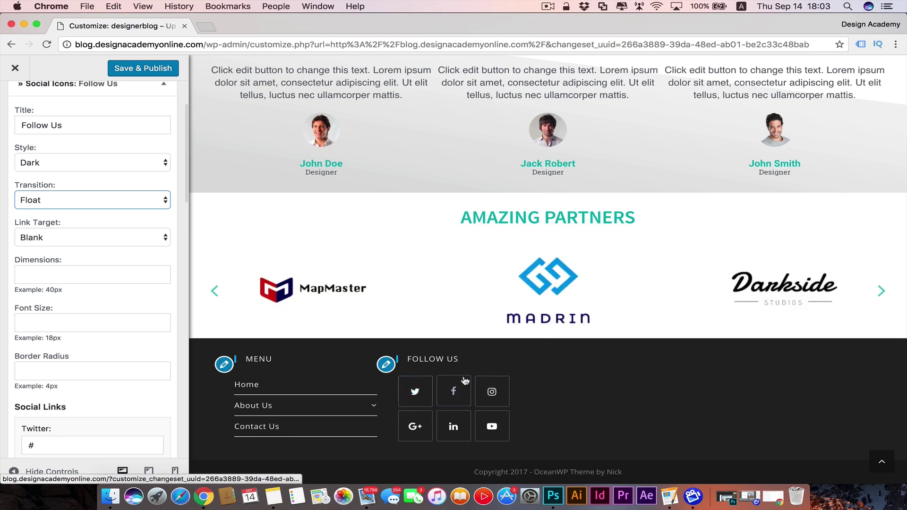
pyautogui.click(160, 201)
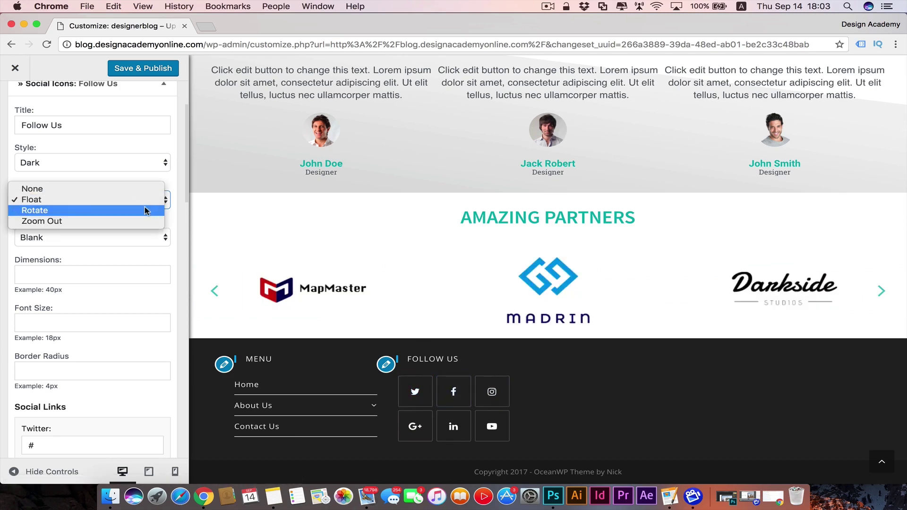
pyautogui.click(146, 211)
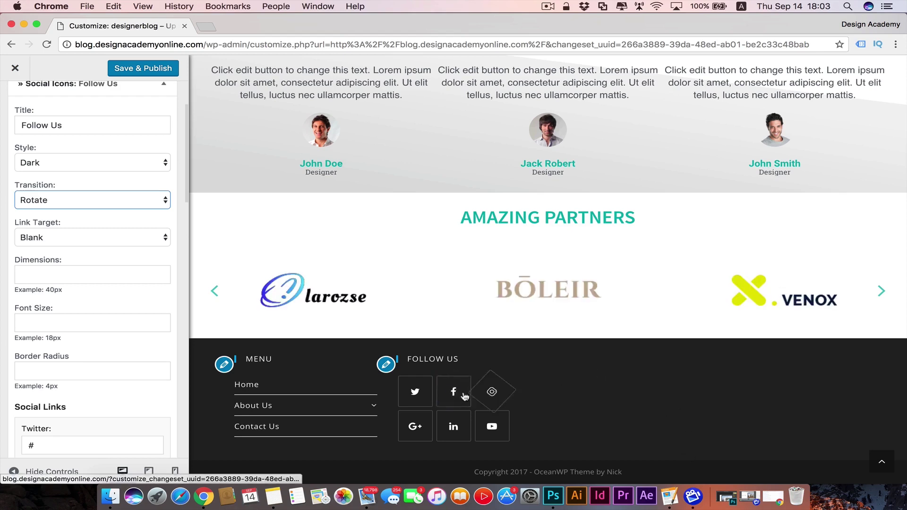
pyautogui.click(161, 204)
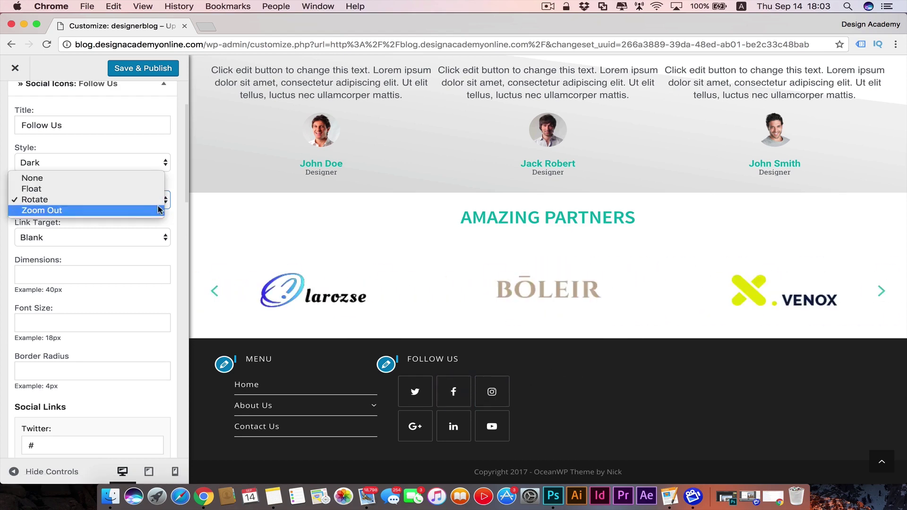
pyautogui.click(134, 211)
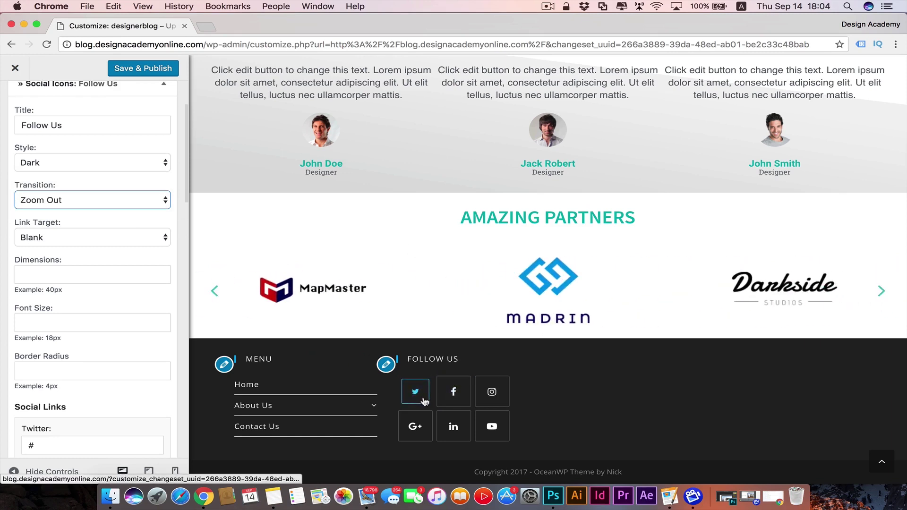
# Set the Social Icons transition to Float and publish the Footer 2 changes.
pyautogui.click(160, 204)
pyautogui.click(134, 178)
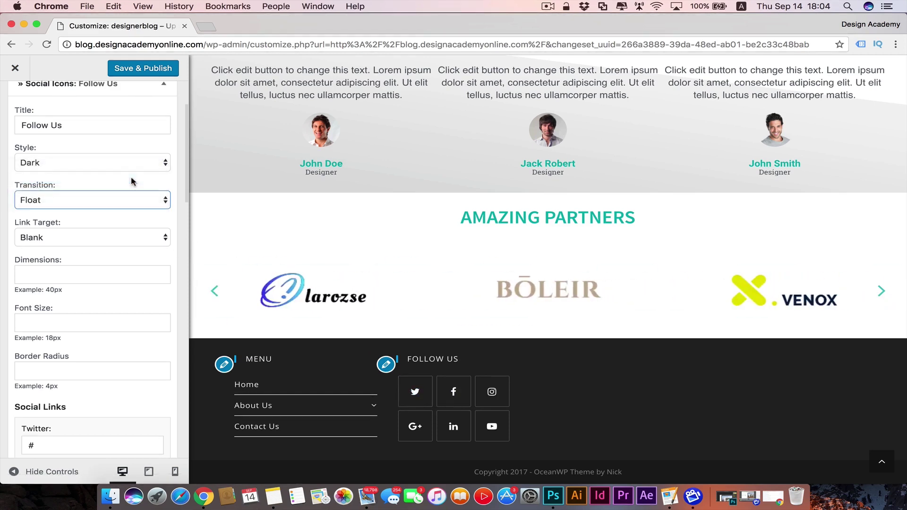
pyautogui.scroll(-6, 172, 307)
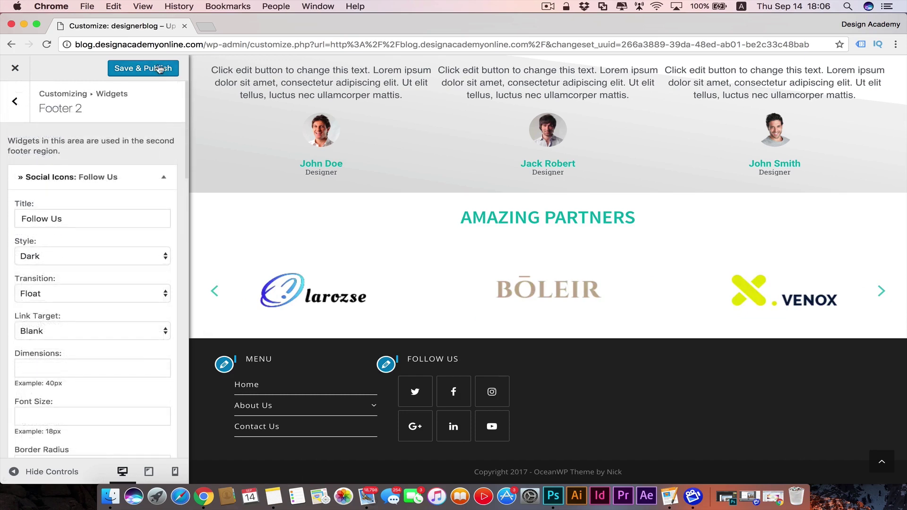
pyautogui.click(160, 68)
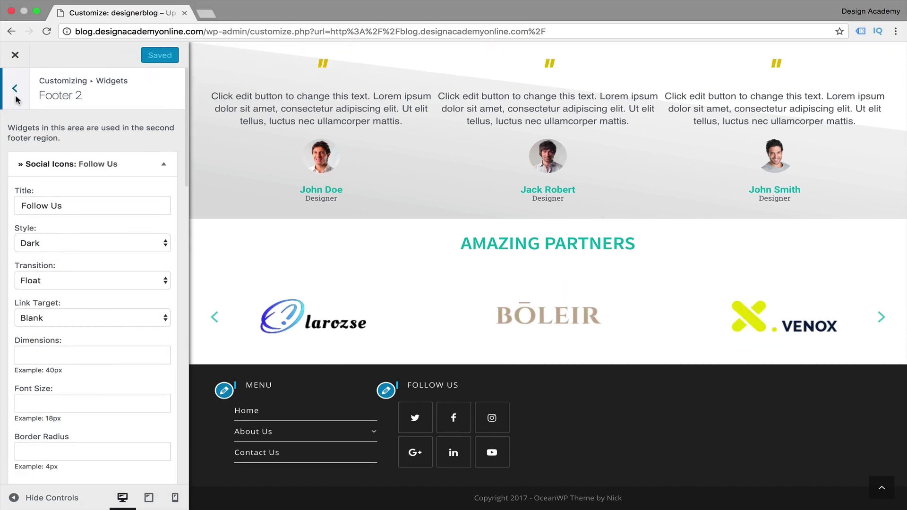
# Go to the Footer 3 widget area and add a MailPoet Form widget to it.
pyautogui.click(15, 99)
pyautogui.click(73, 253)
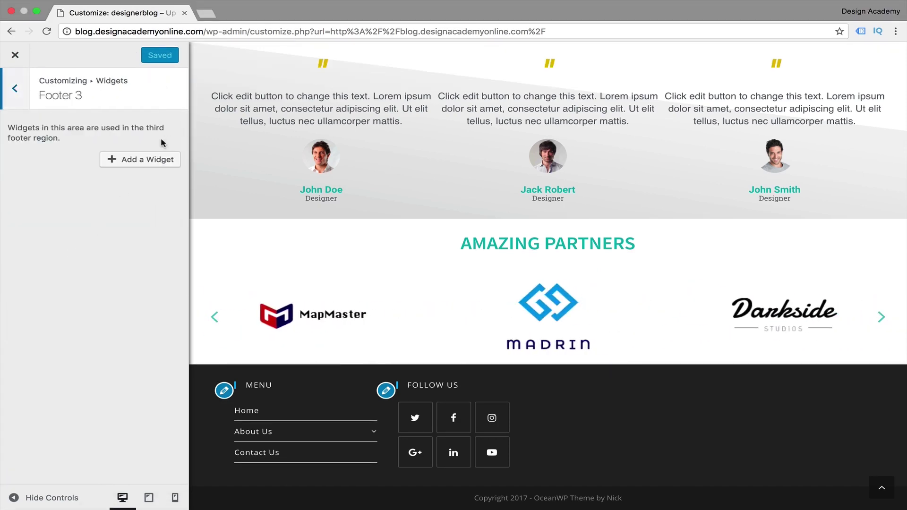
pyautogui.click(138, 160)
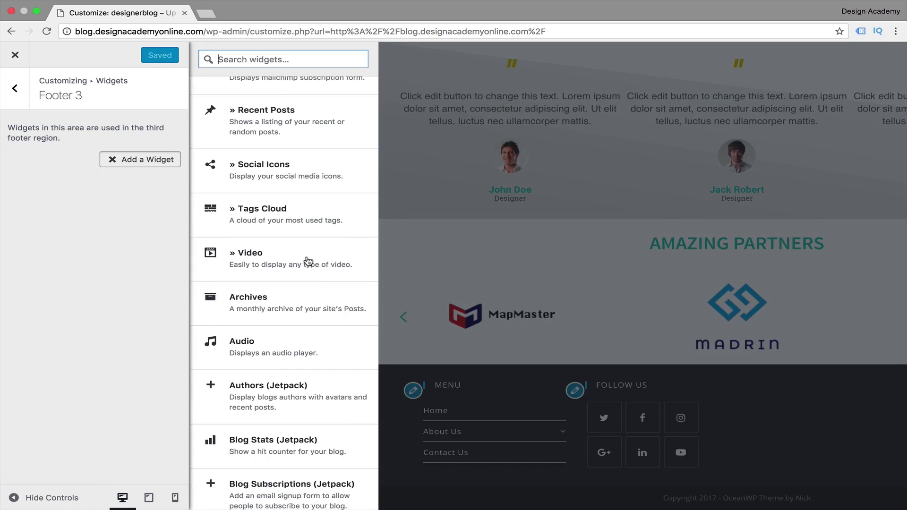
pyautogui.scroll(-15, 308, 261)
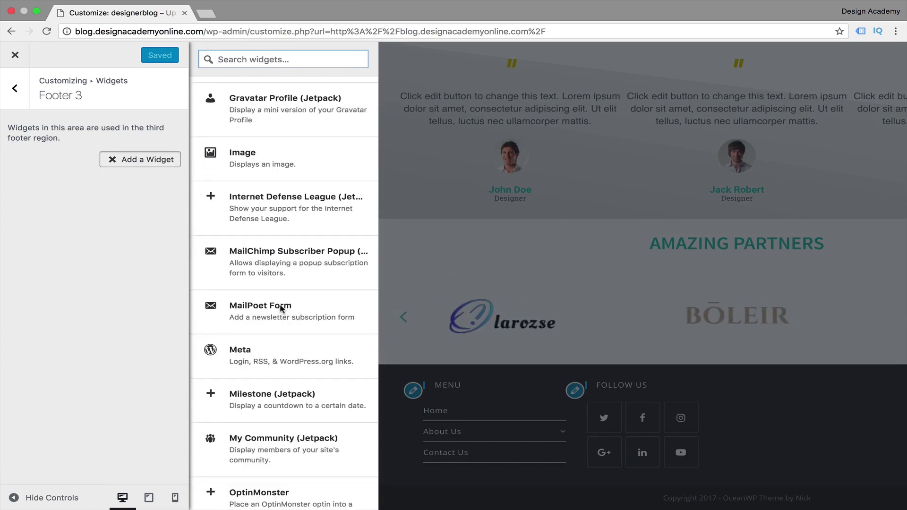
pyautogui.click(281, 307)
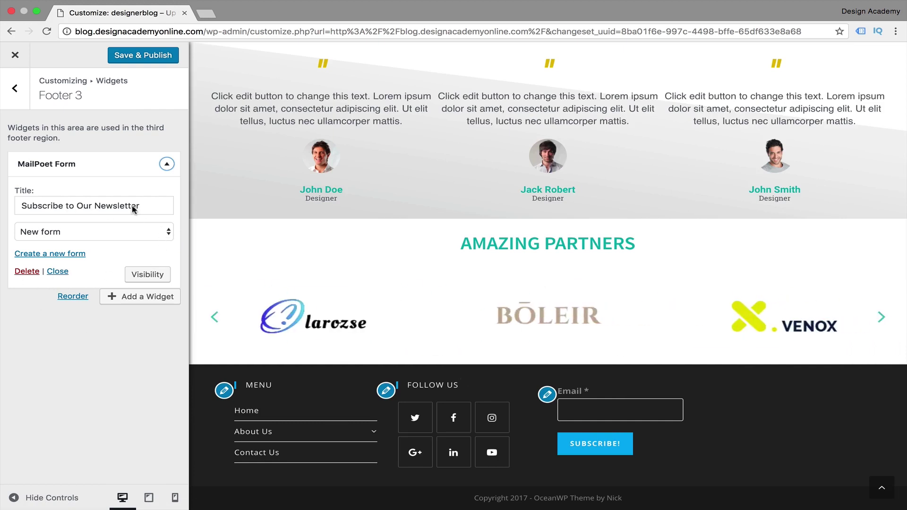
# Review the MailPoet Form widget's title, its form choices and the option to create a new form.
pyautogui.moveTo(150, 205); pyautogui.dragTo(6, 204)
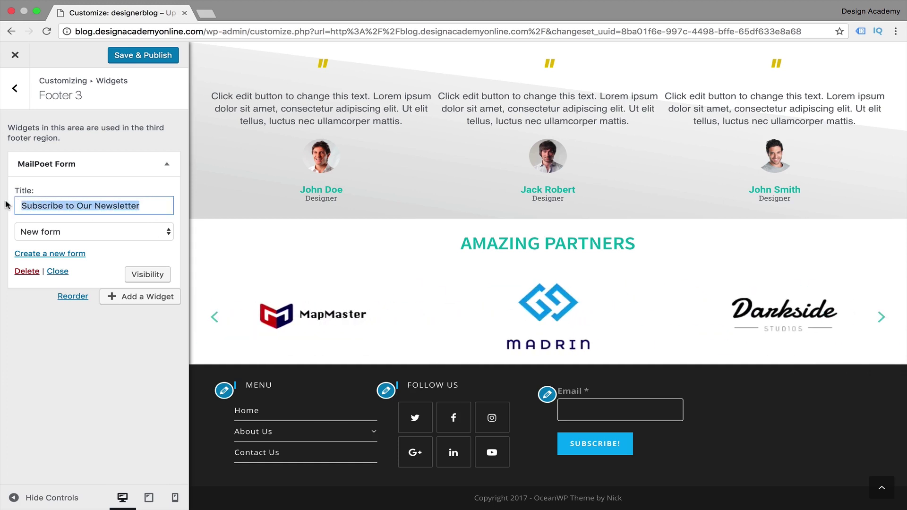
pyautogui.click(168, 235)
pyautogui.click(22, 231)
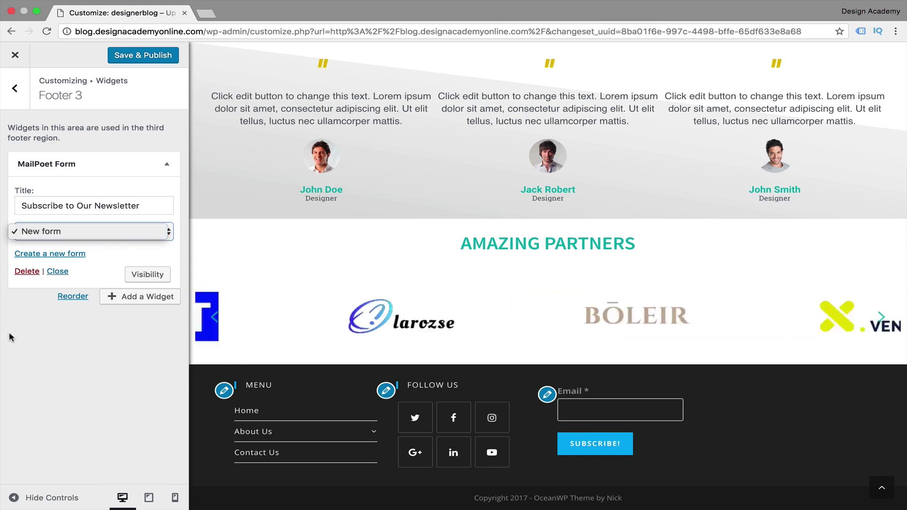
pyautogui.rightClick(76, 253)
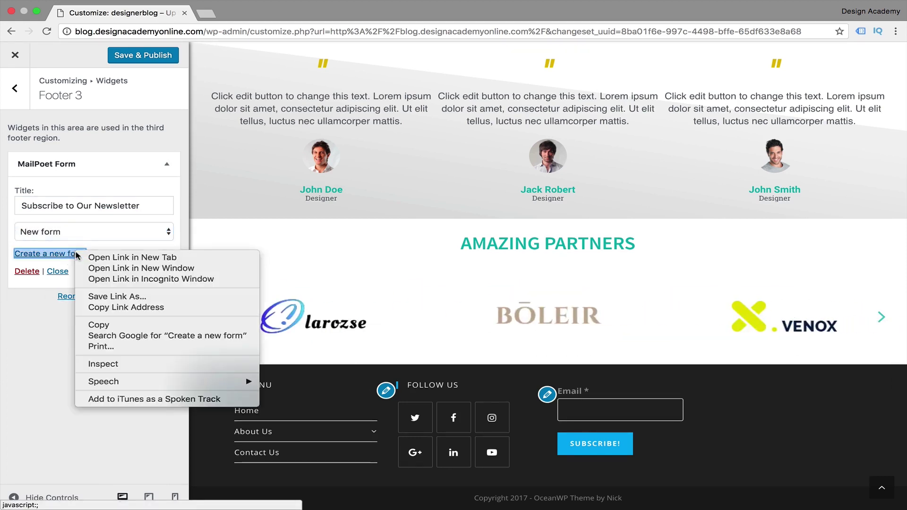
pyautogui.click(101, 258)
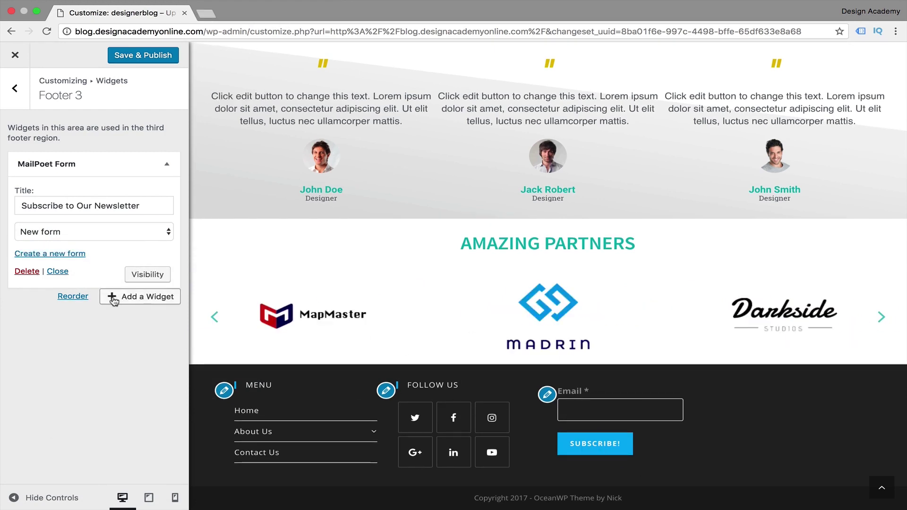
pyautogui.click(605, 434)
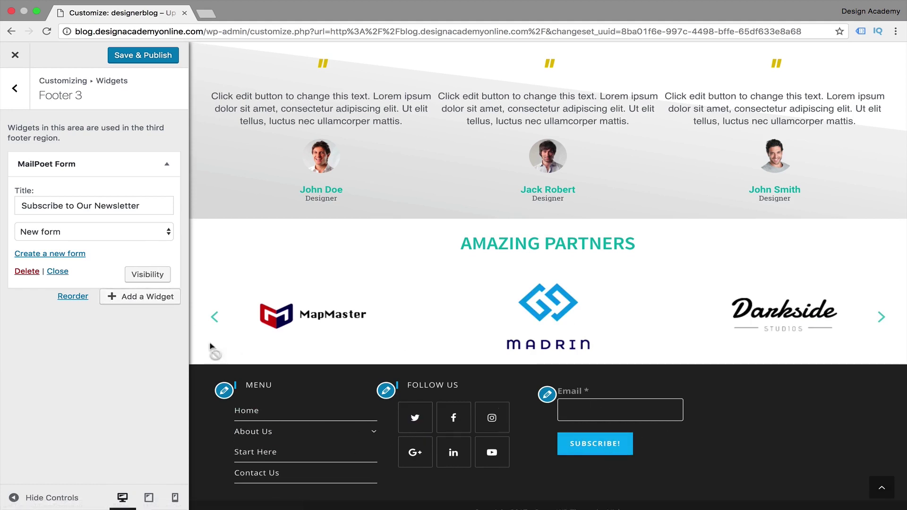
# Look through the widgets available for Footer 3 and switch to the Footer 4 widget area.
pyautogui.click(145, 298)
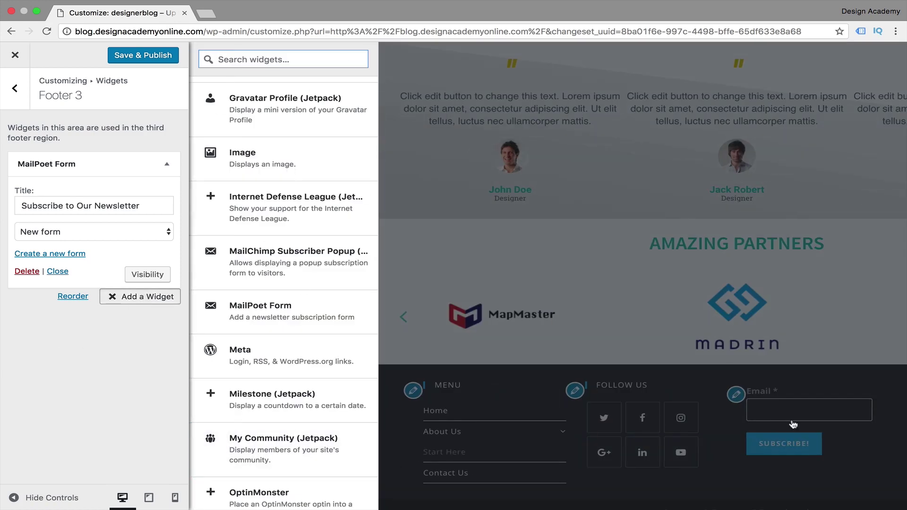
pyautogui.scroll(15, 265, 397)
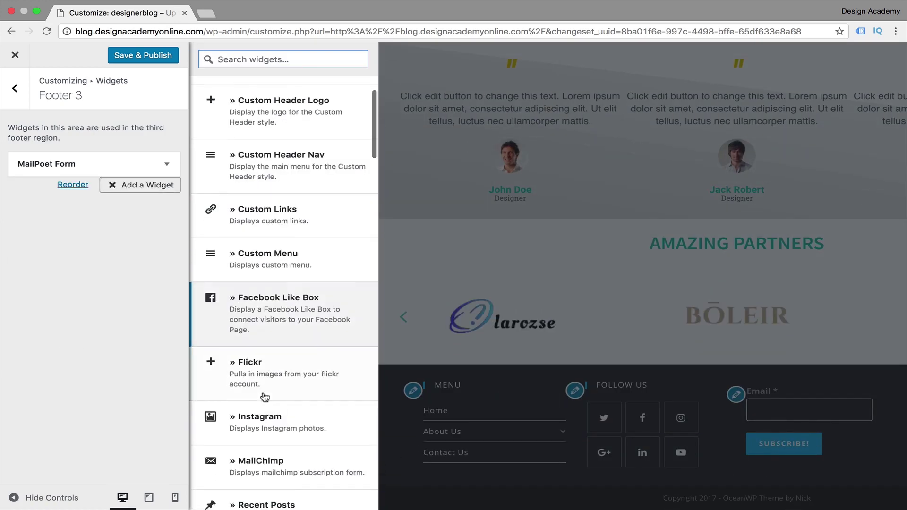
pyautogui.scroll(1, 269, 378)
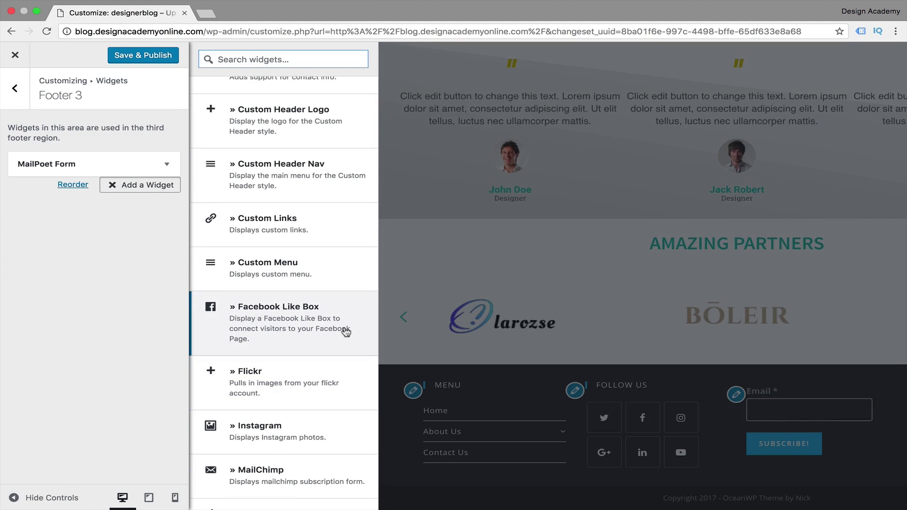
pyautogui.scroll(-3, 310, 416)
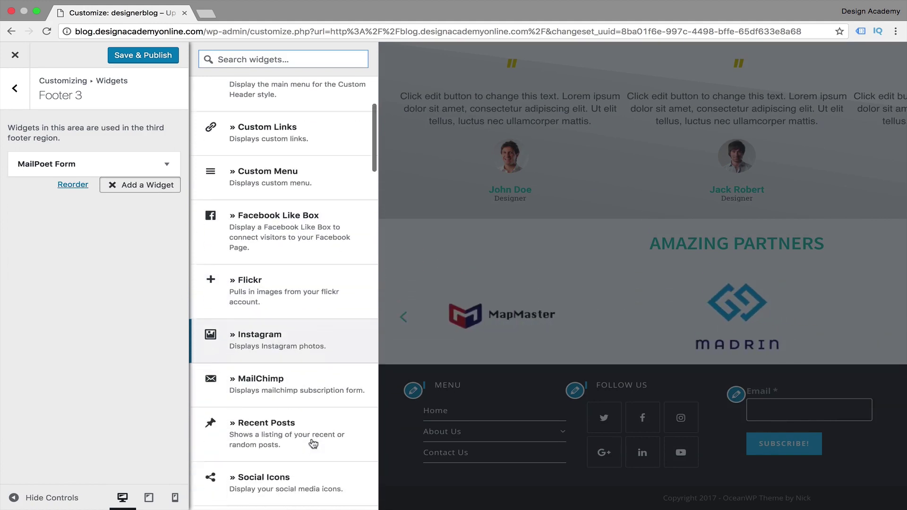
pyautogui.scroll(5, 296, 312)
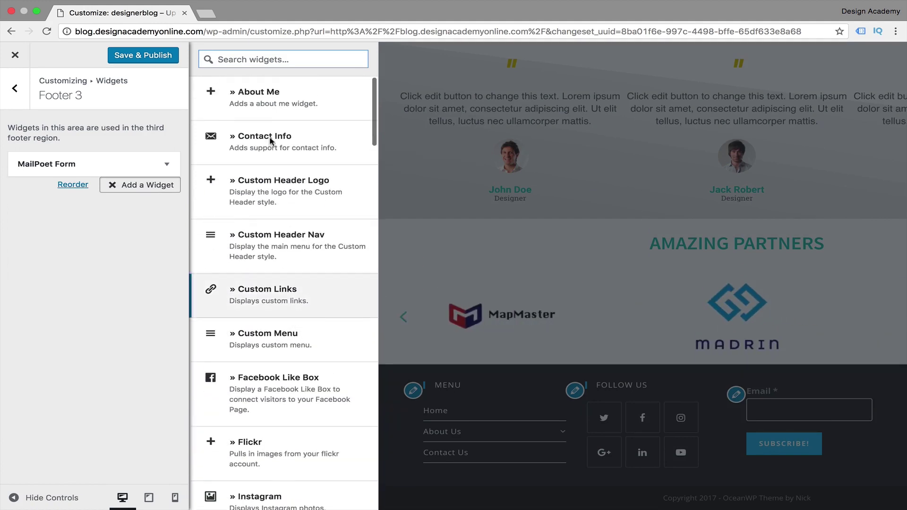
pyautogui.click(15, 89)
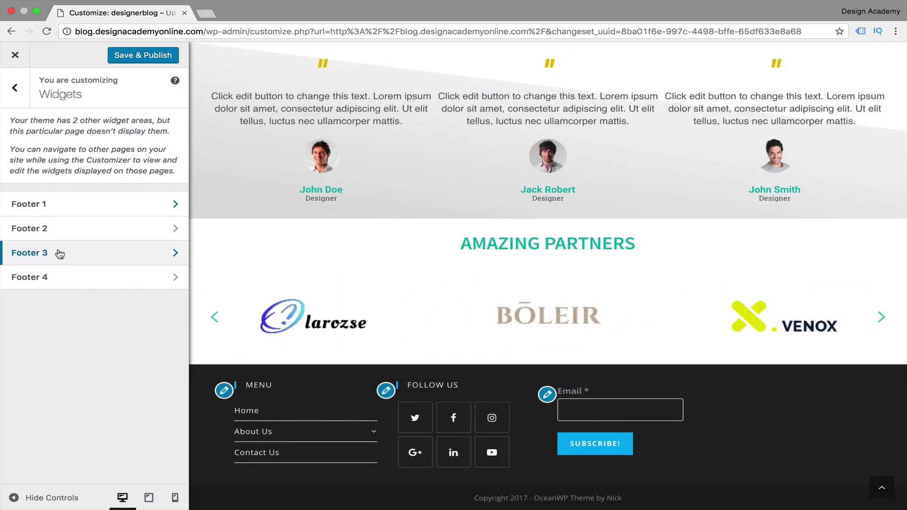
pyautogui.click(76, 278)
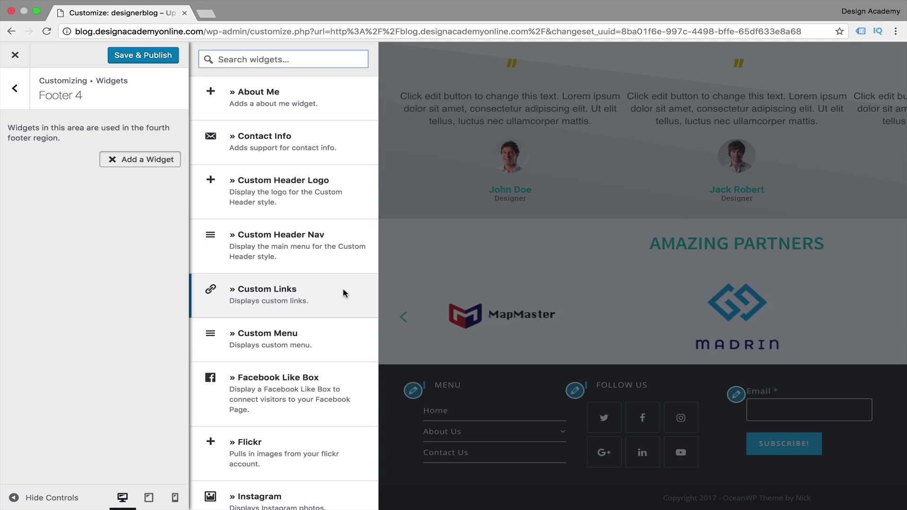
# Add the Contact Info & Map (Jetpack) widget to Footer 4.
pyautogui.scroll(-7, 344, 293)
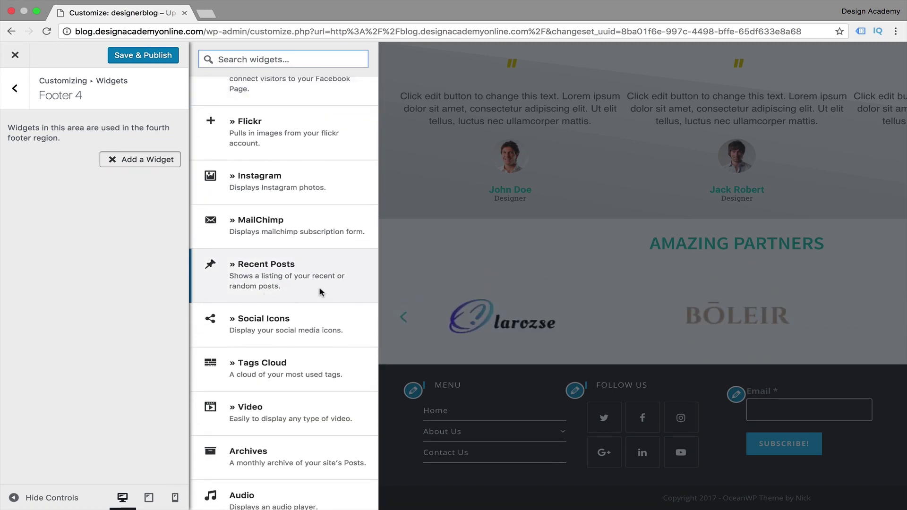
pyautogui.scroll(-6, 341, 300)
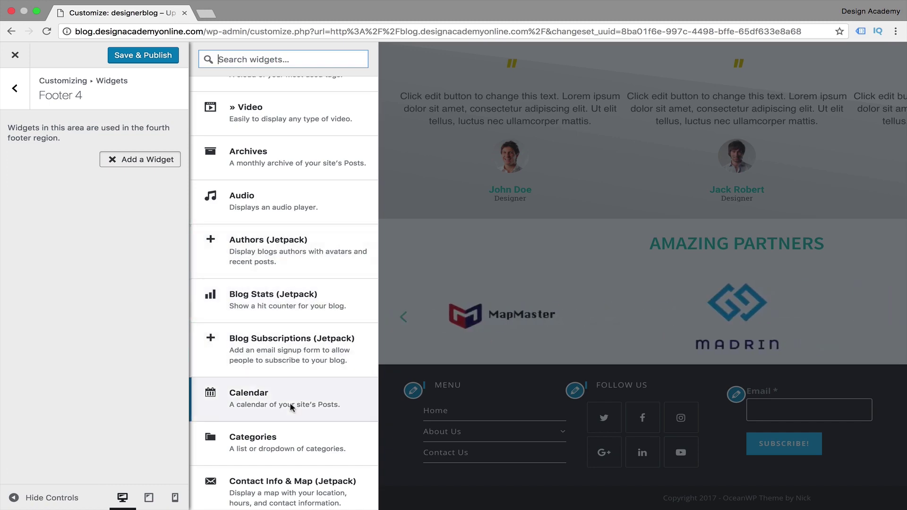
pyautogui.scroll(-2, 291, 408)
pyautogui.scroll(-6, 293, 407)
pyautogui.scroll(7, 293, 406)
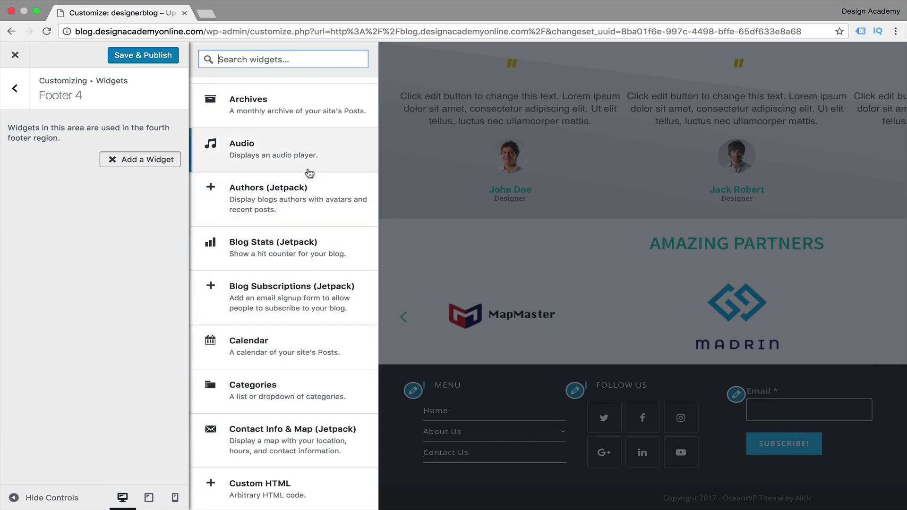
pyautogui.scroll(-2, 298, 387)
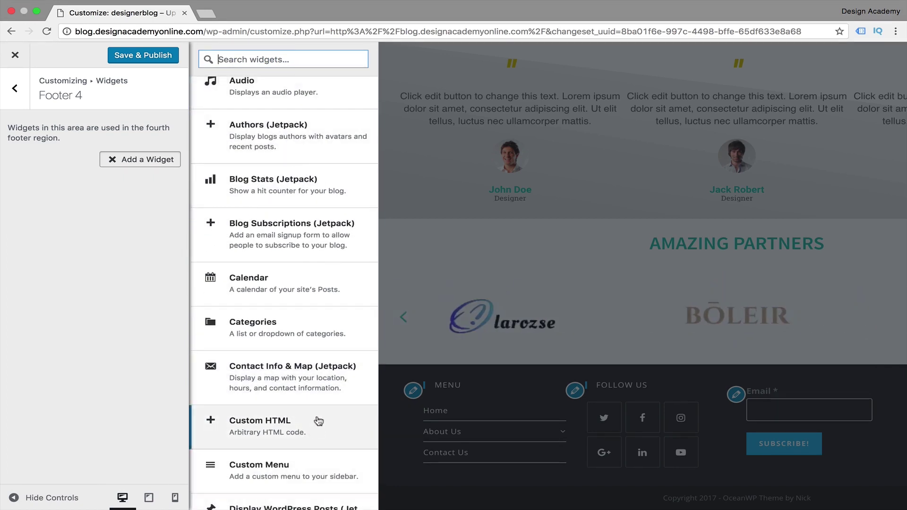
pyautogui.scroll(-3, 346, 365)
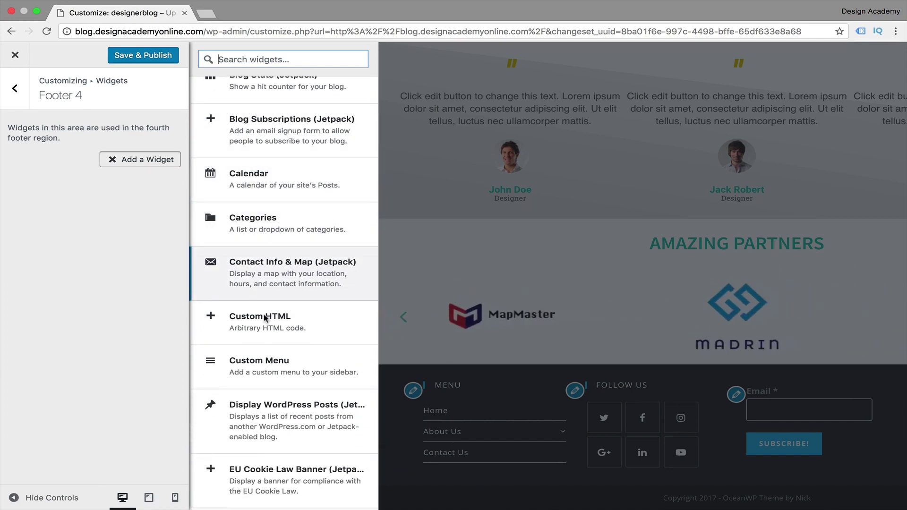
pyautogui.scroll(-1, 284, 303)
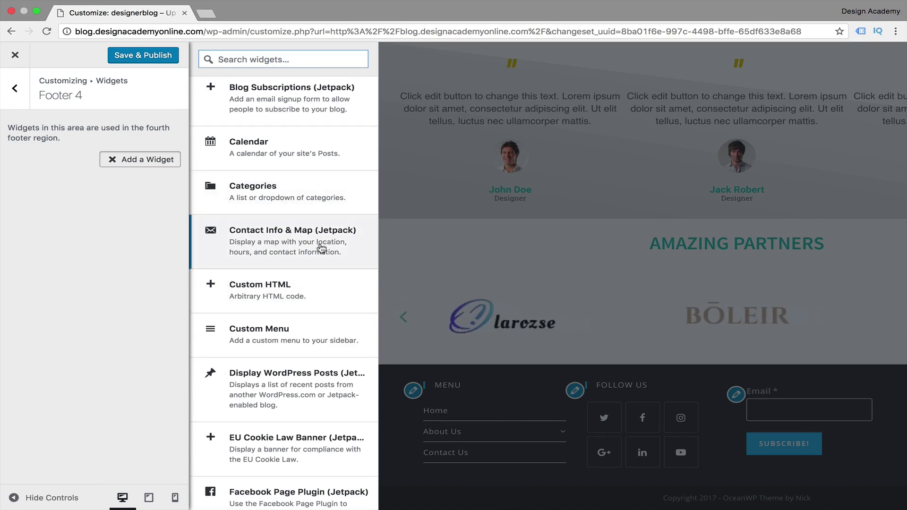
pyautogui.scroll(-2, 346, 242)
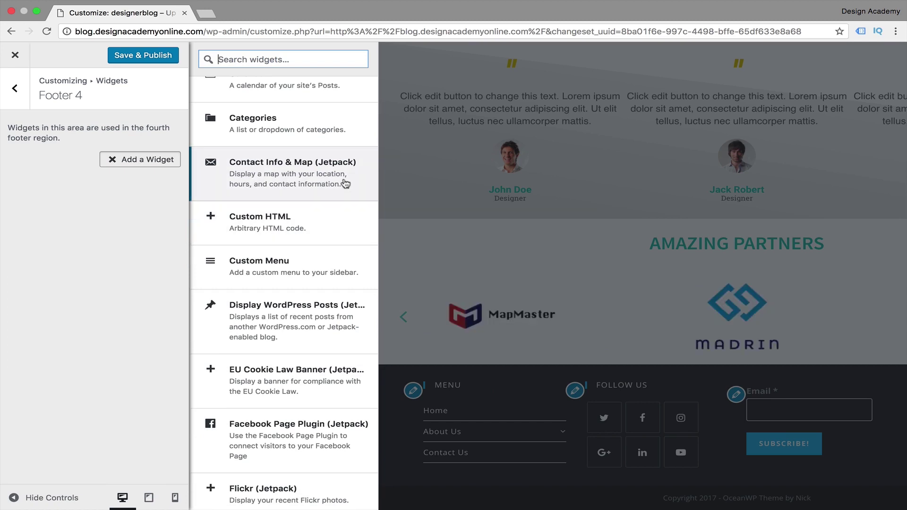
pyautogui.click(346, 183)
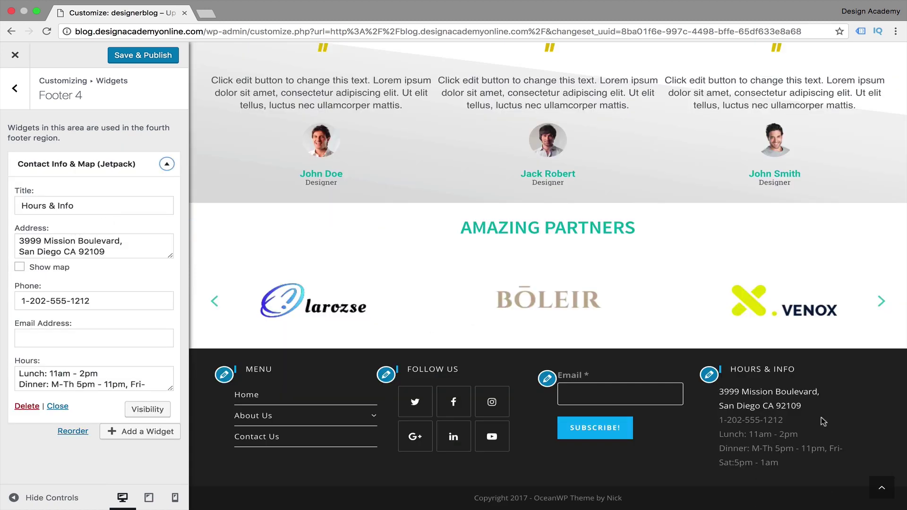
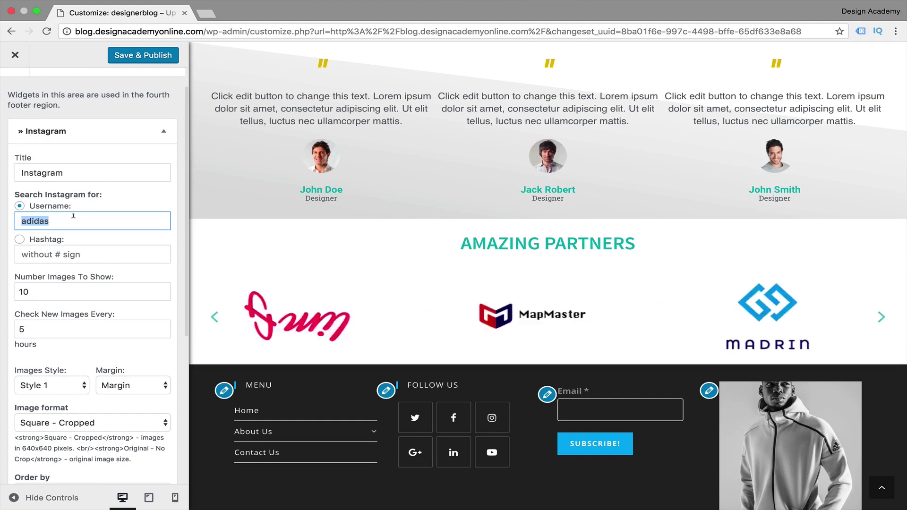
# Replace the Instagram widget's username in Footer 4 with the account owner's username and check its images in the preview.
pyautogui.write('k_ibrahim37')
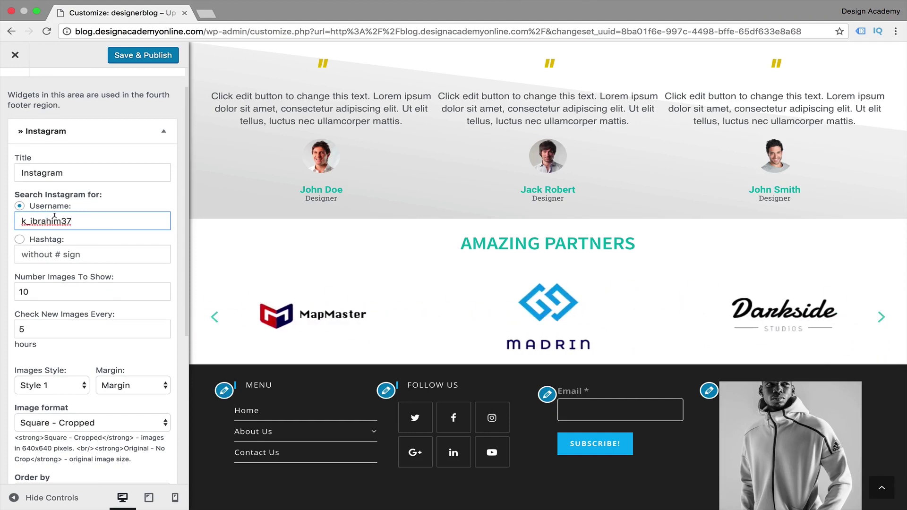
pyautogui.scroll(-3, 54, 216)
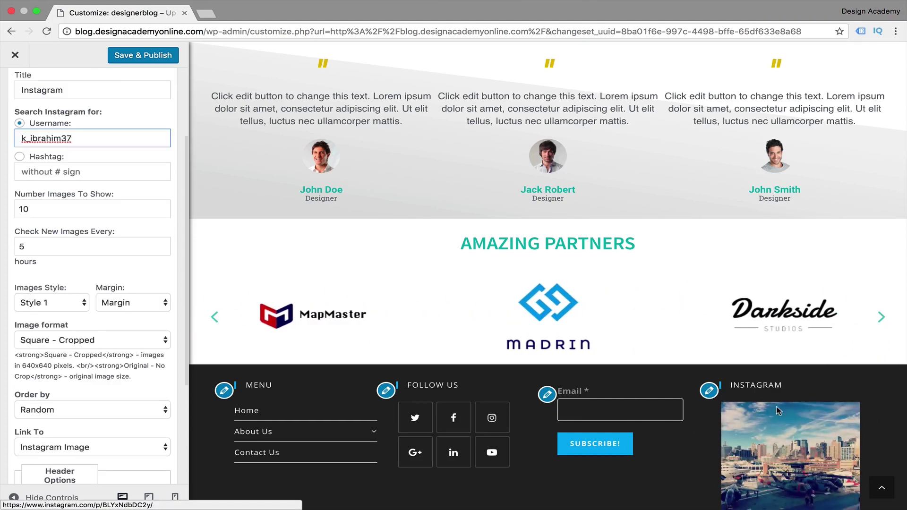
pyautogui.scroll(-2, 860, 449)
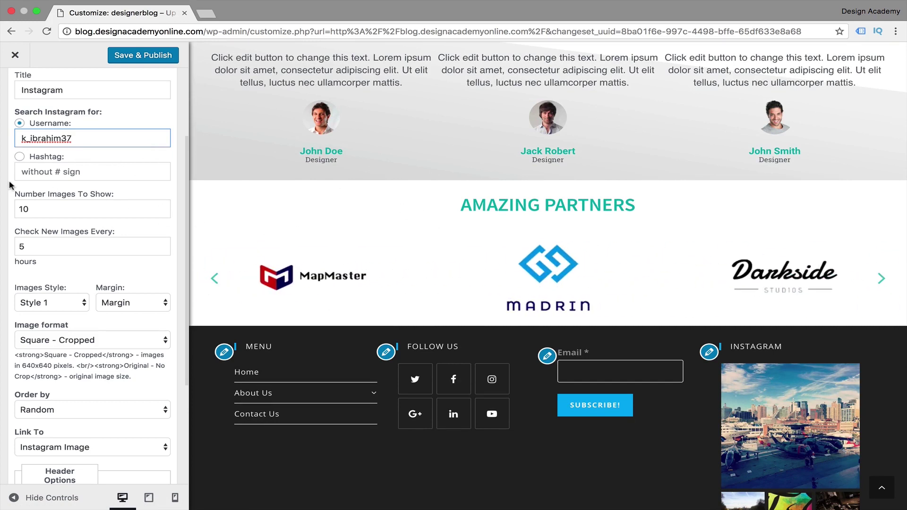
pyautogui.scroll(-1, 10, 184)
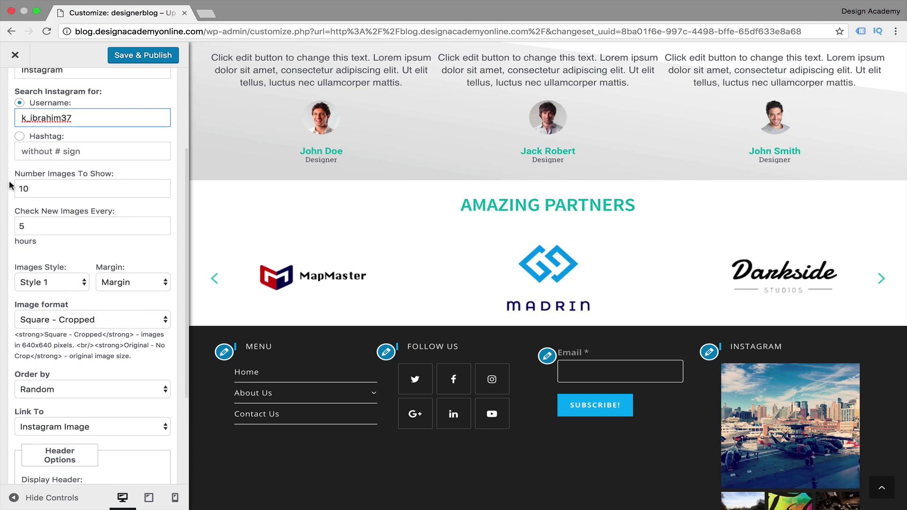
pyautogui.scroll(-1, 9, 184)
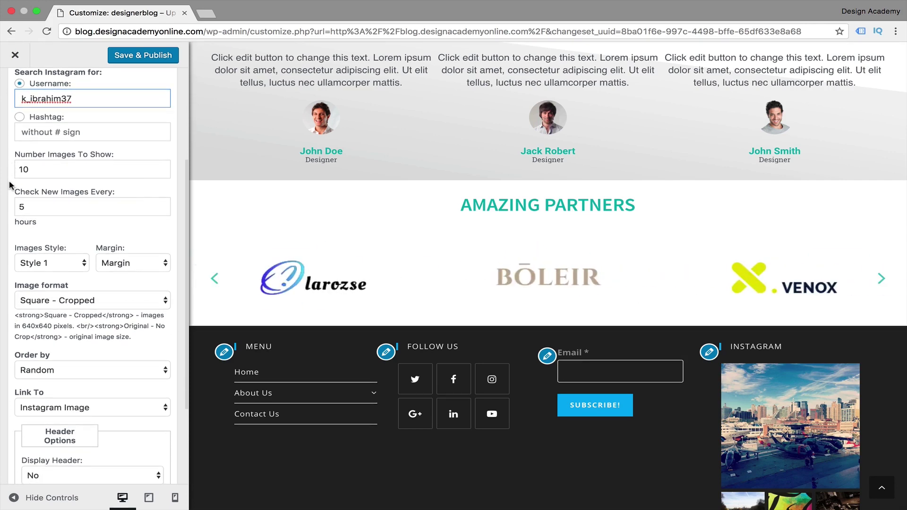
pyautogui.scroll(-3, 617, 413)
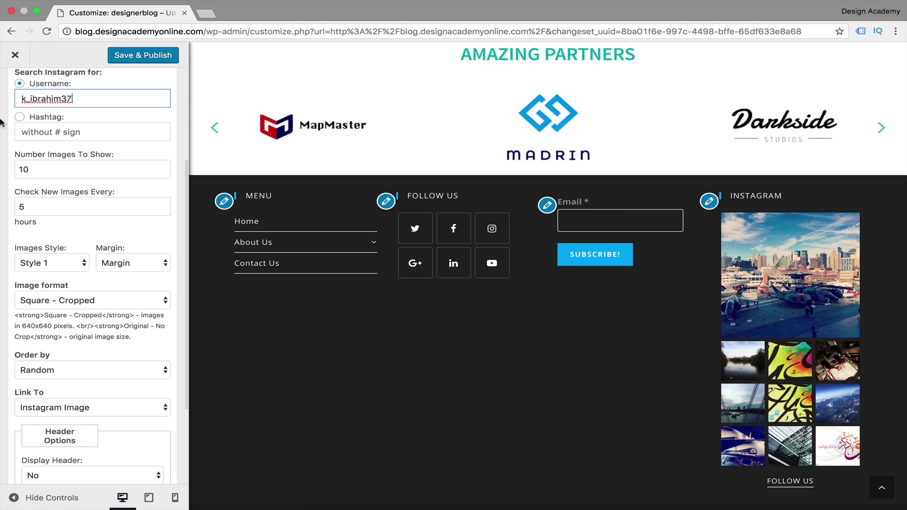
# Try a lower and a higher number of images to show in the Instagram widget, returning to 10.
pyautogui.scroll(-1, 6, 137)
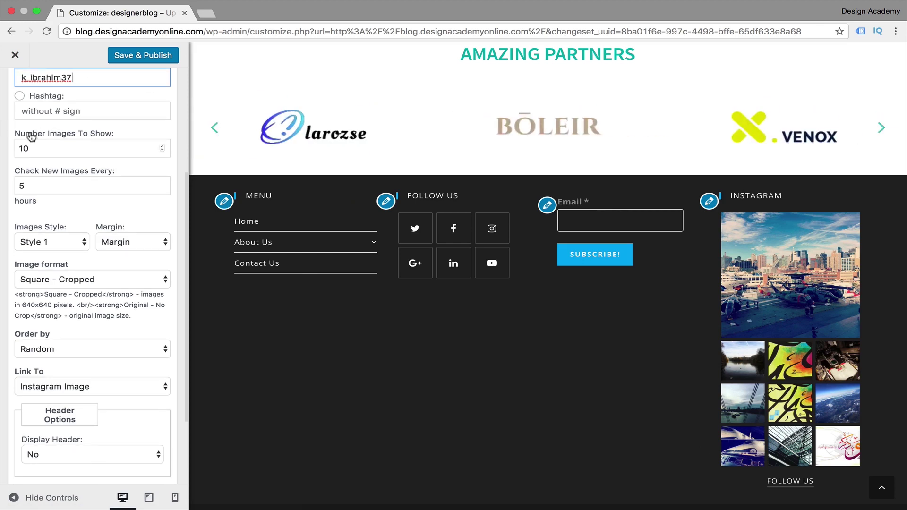
pyautogui.click(162, 150)
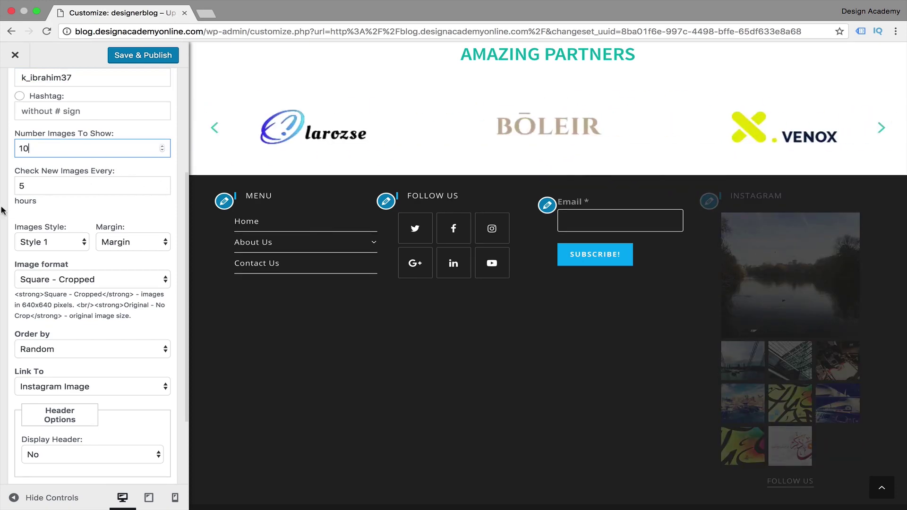
pyautogui.click(163, 146)
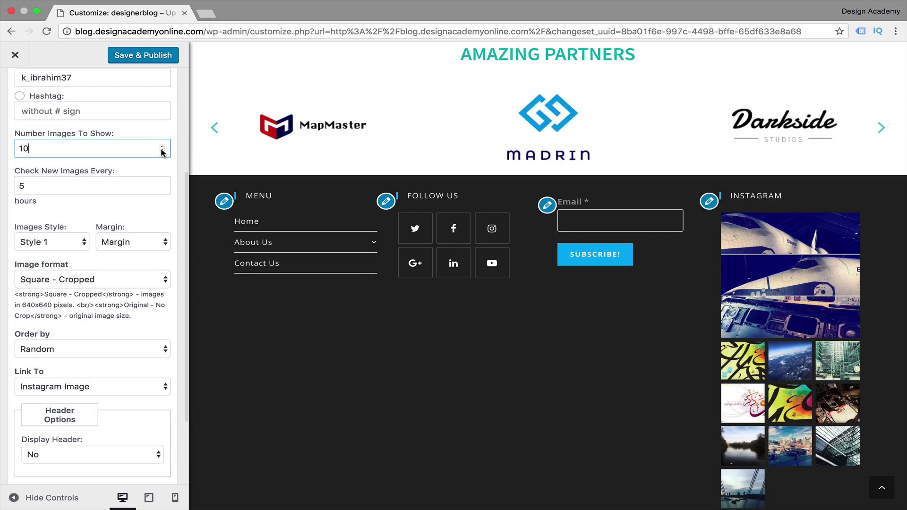
# Try Style 2 for the Instagram widget's images and set the images style to 2 Columns.
pyautogui.scroll(-1, 162, 151)
pyautogui.click(81, 213)
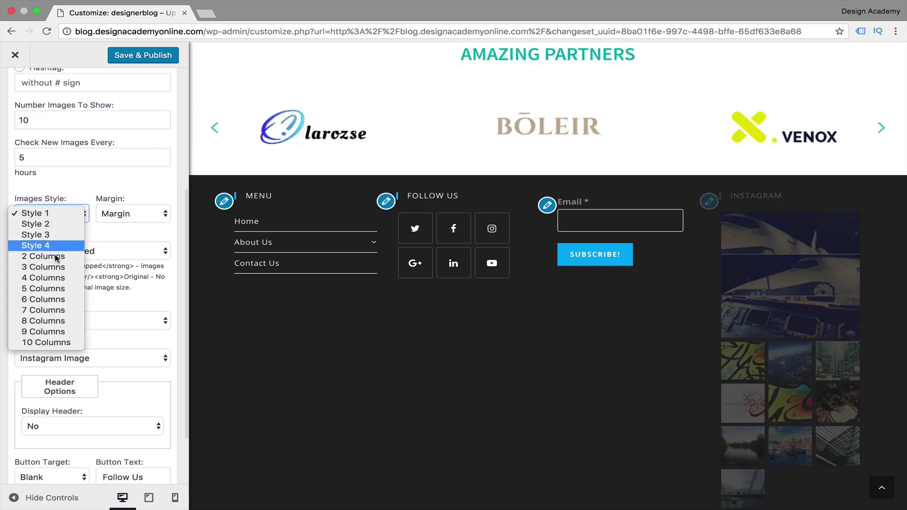
pyautogui.click(39, 225)
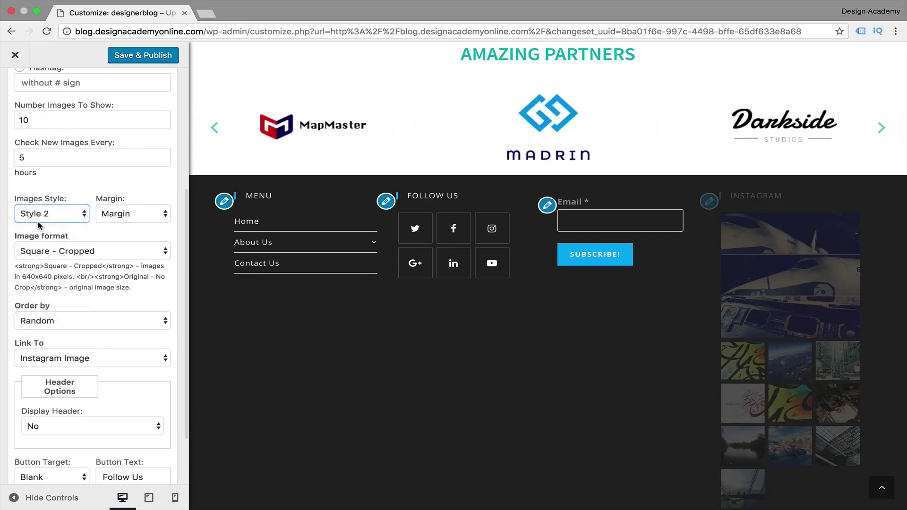
pyautogui.click(82, 222)
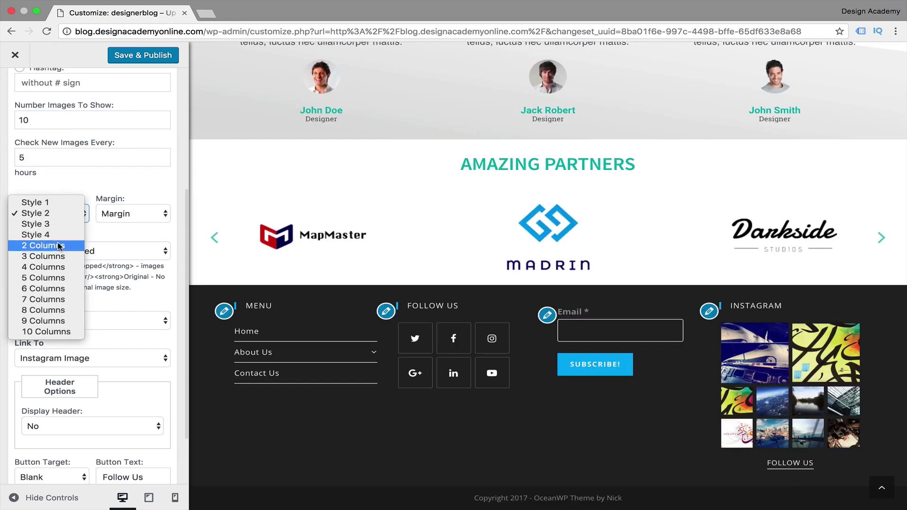
pyautogui.click(59, 246)
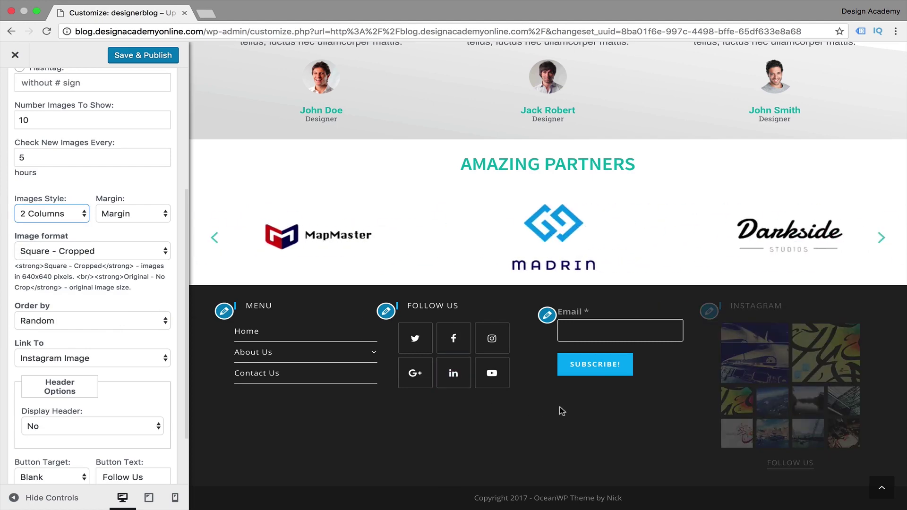
pyautogui.scroll(-3, 627, 451)
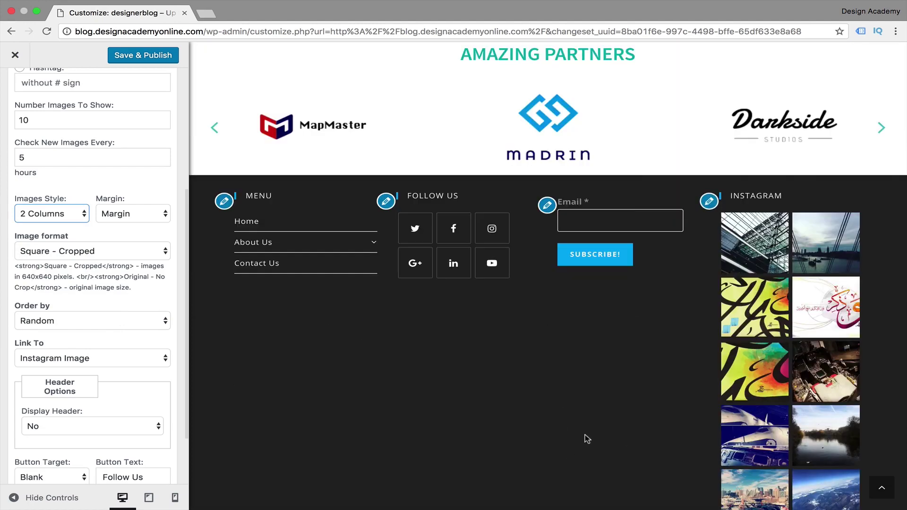
# Set the Instagram widget's images to Style 2 with No Margin after trying Style 4 and Style 1, and publish the changes.
pyautogui.click(51, 213)
pyautogui.click(35, 202)
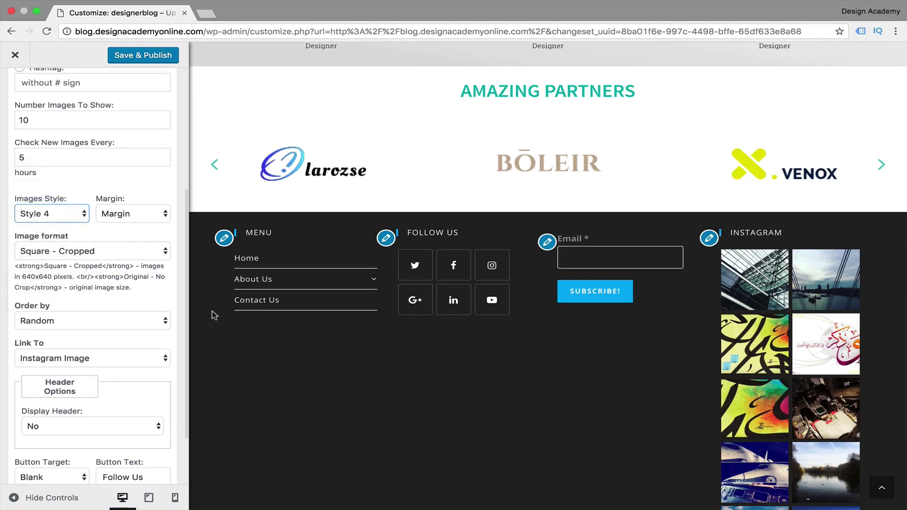
pyautogui.click(86, 224)
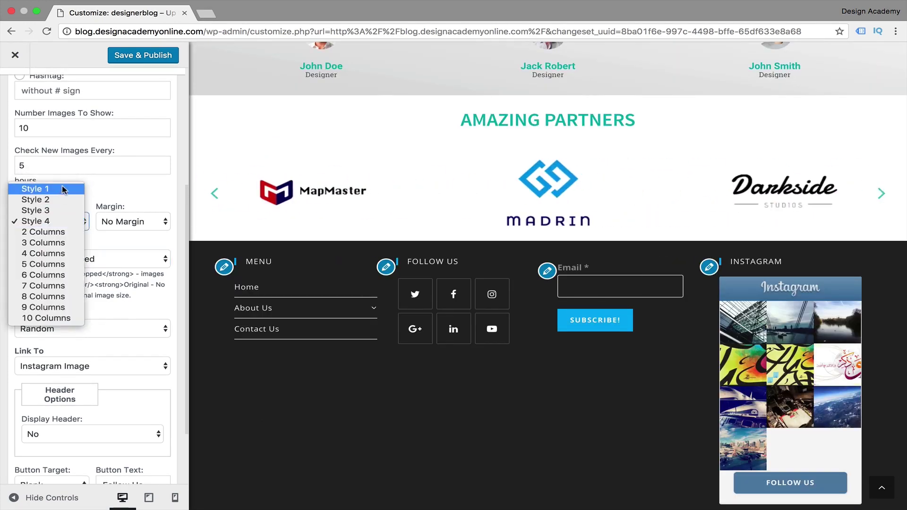
pyautogui.click(63, 190)
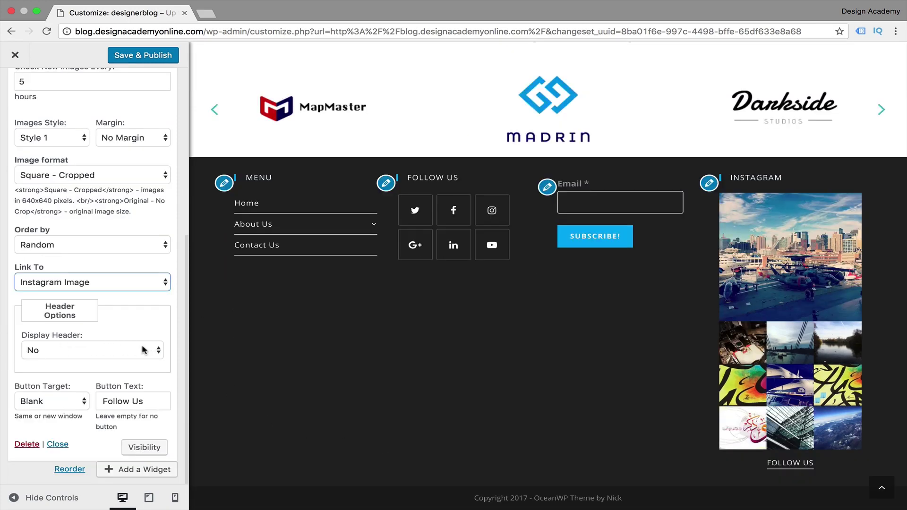
pyautogui.click(89, 386)
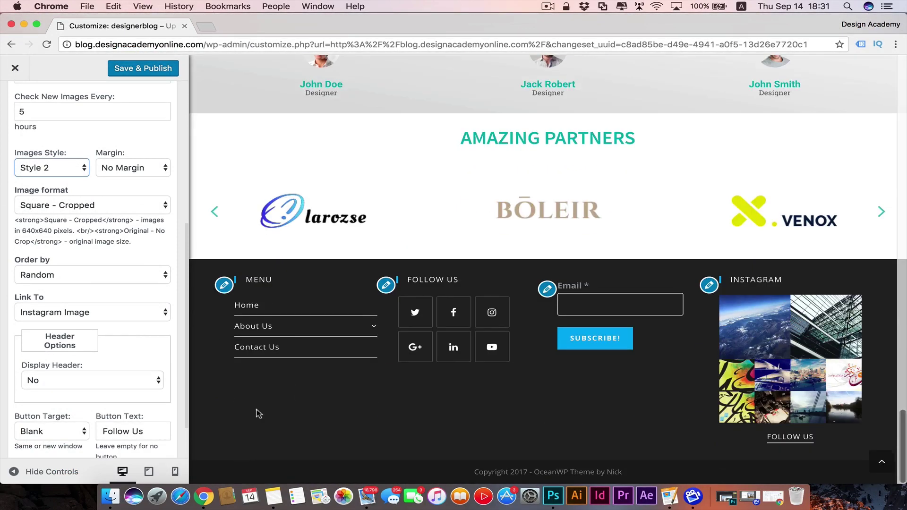
pyautogui.click(149, 69)
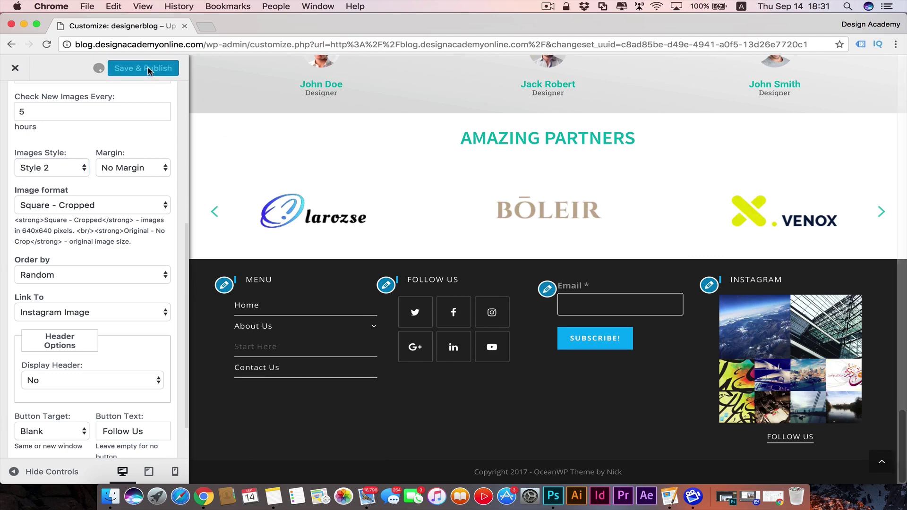
# Open the Footer Widgets settings and examine the visibility, fixed footer, page ID, template, columns, padding and color options.
pyautogui.scroll(10, 121, 202)
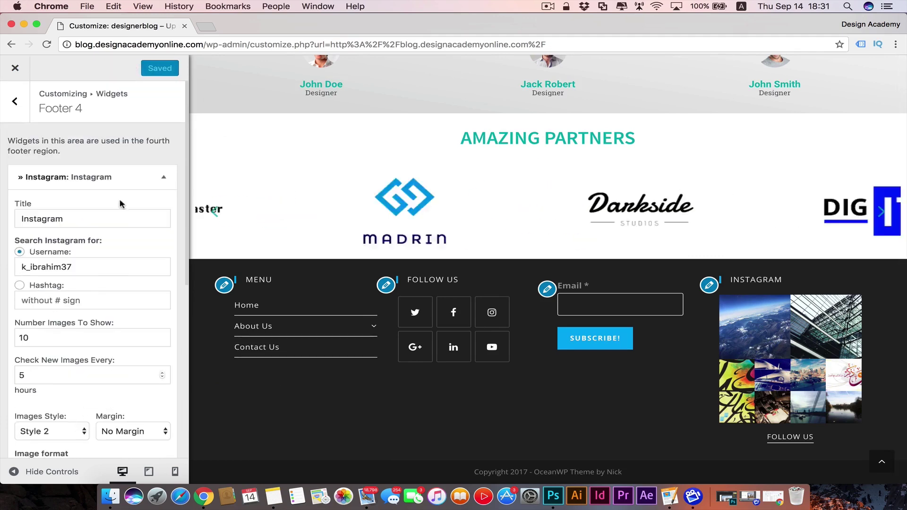
pyautogui.click(14, 97)
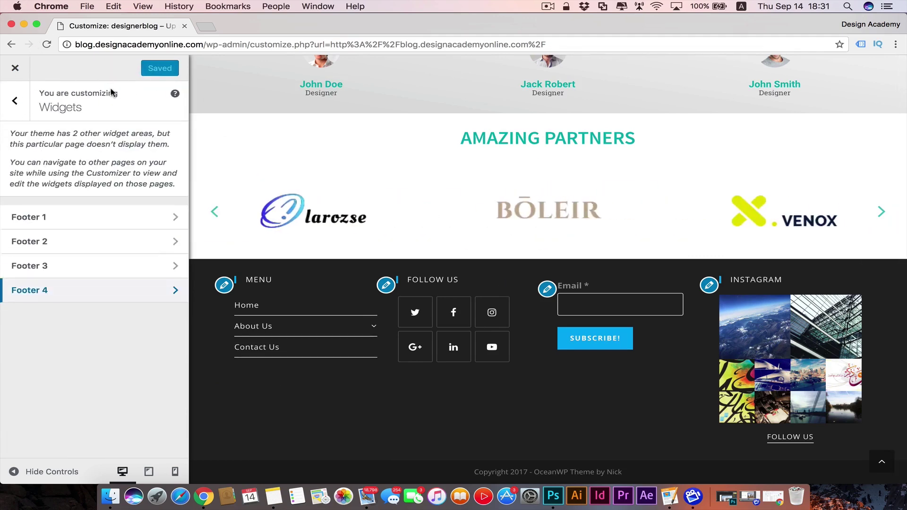
pyautogui.click(14, 101)
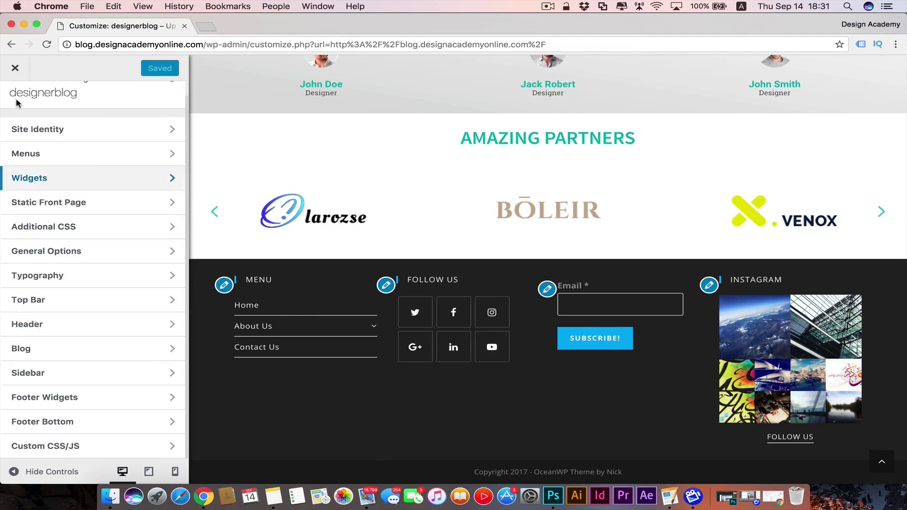
pyautogui.click(92, 407)
pyautogui.scroll(-2, 165, 282)
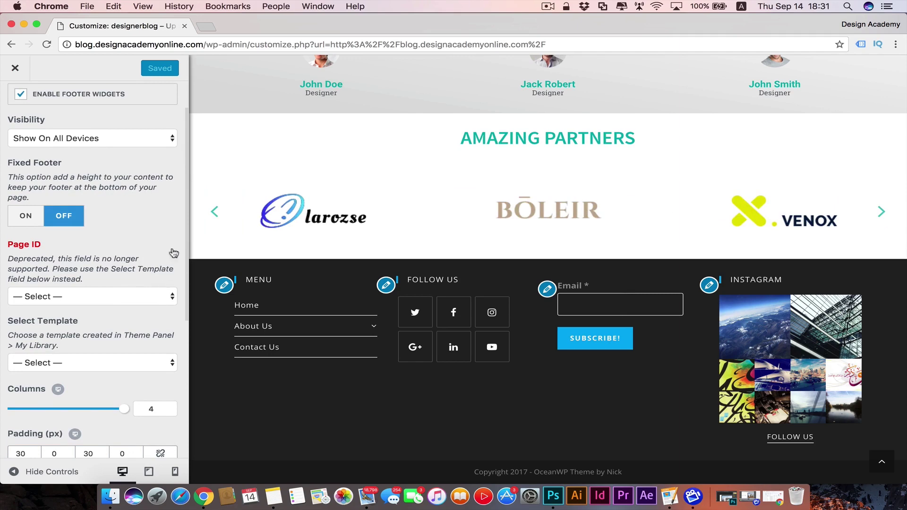
pyautogui.scroll(2, 140, 218)
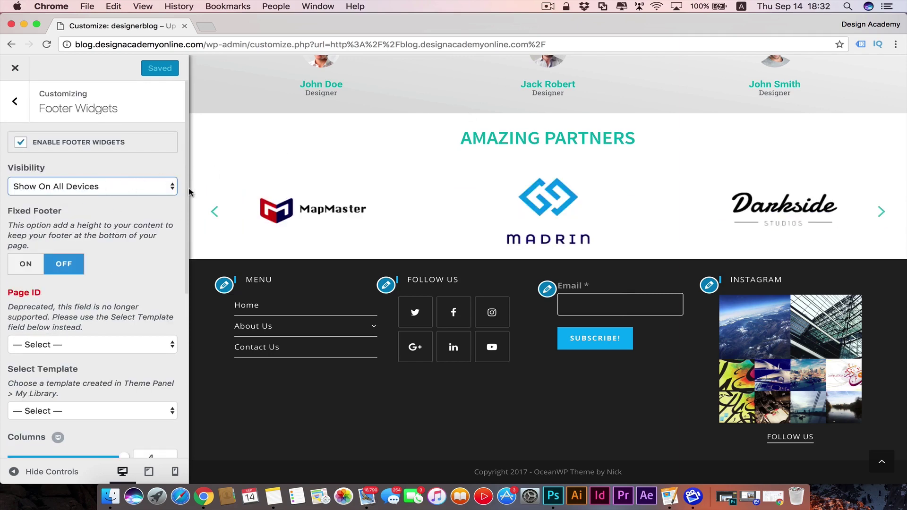
pyautogui.scroll(-3, 132, 246)
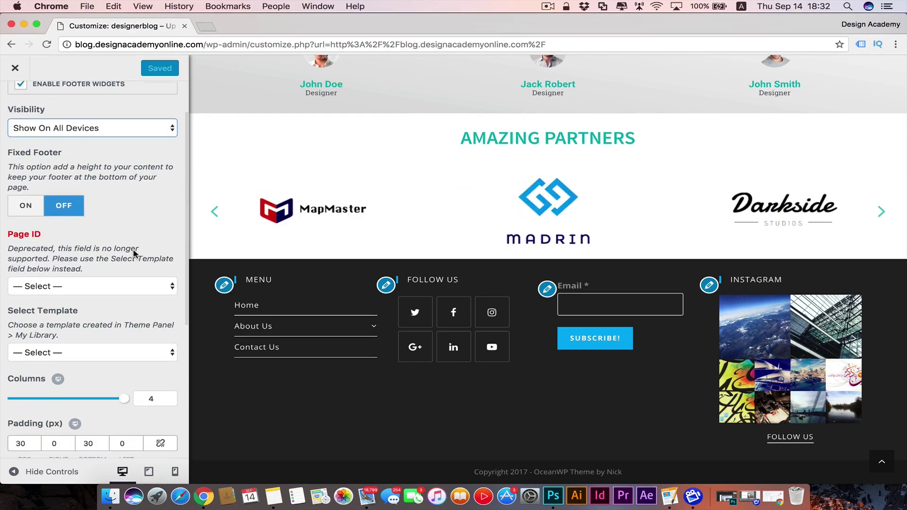
pyautogui.scroll(-1, 160, 232)
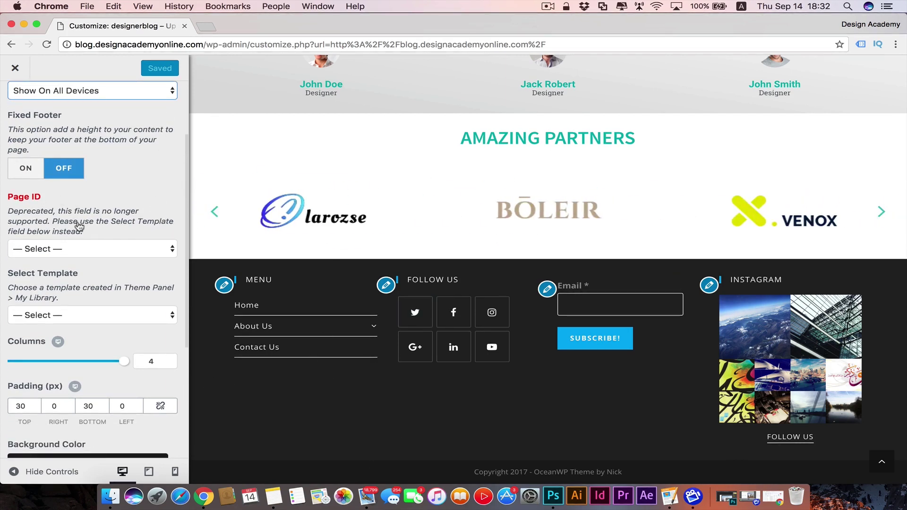
pyautogui.scroll(-3, 118, 224)
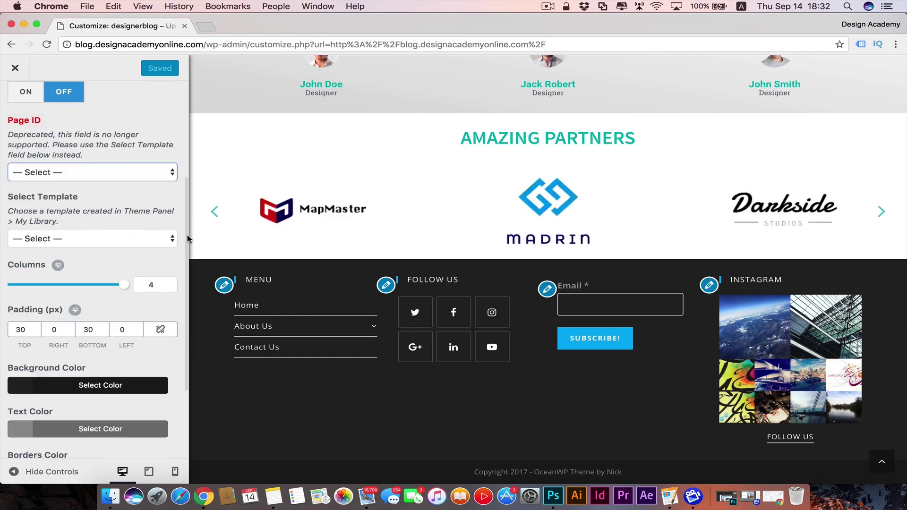
pyautogui.click(168, 180)
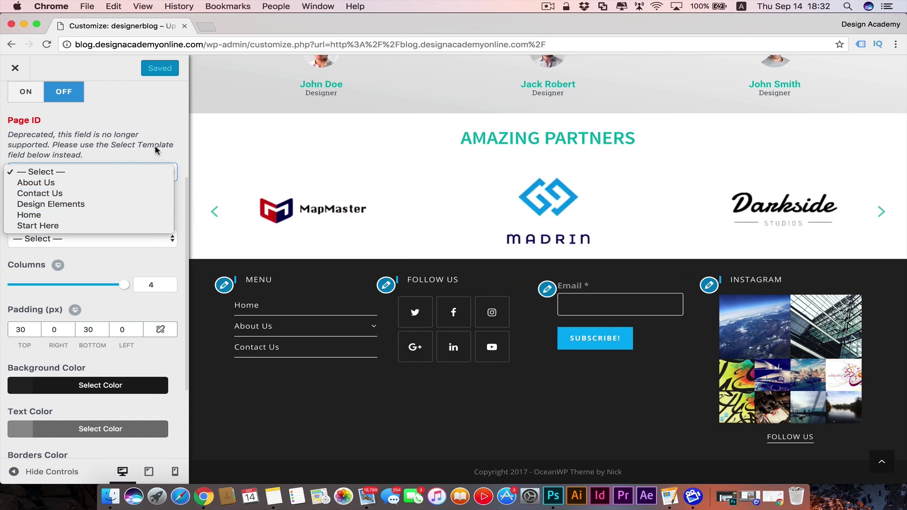
pyautogui.click(504, 471)
pyautogui.scroll(-5, 174, 172)
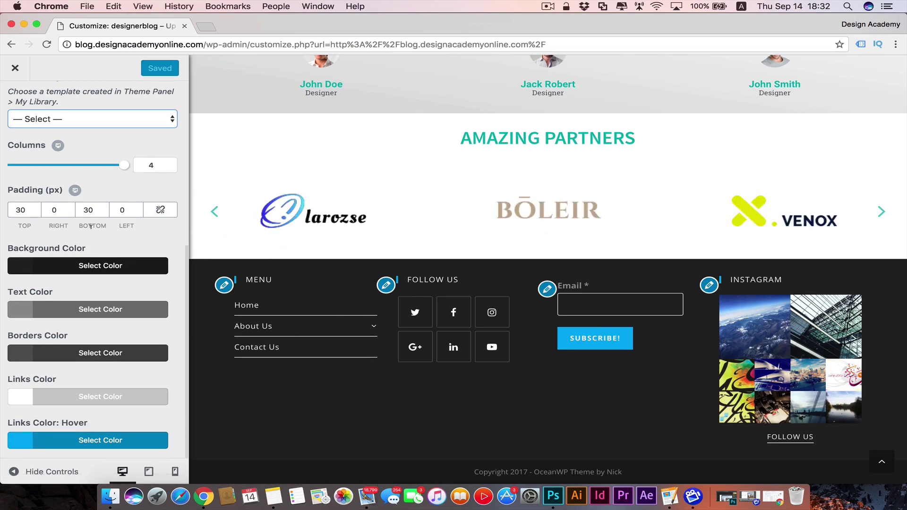
# Set the footer widgets' background color to dark grey after trying blue #1e73be and grey #6b6b6b.
pyautogui.moveTo(278, 352)
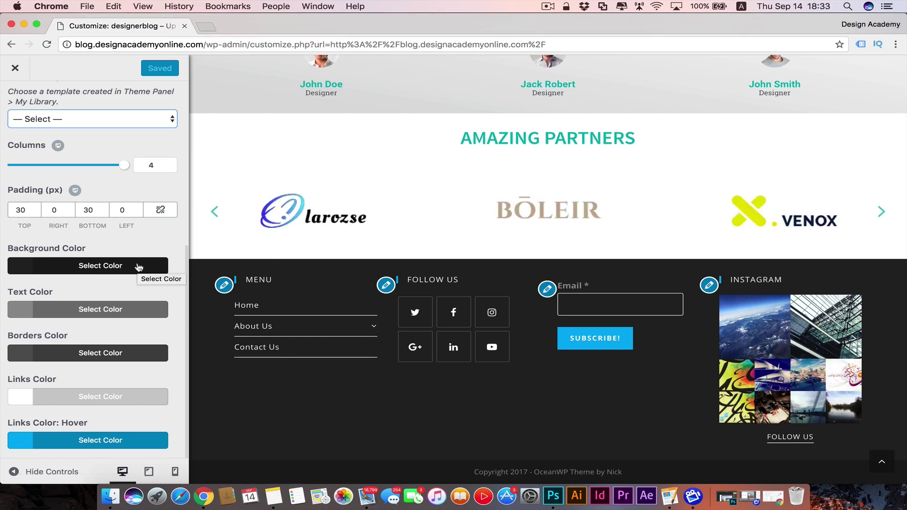
pyautogui.click(97, 268)
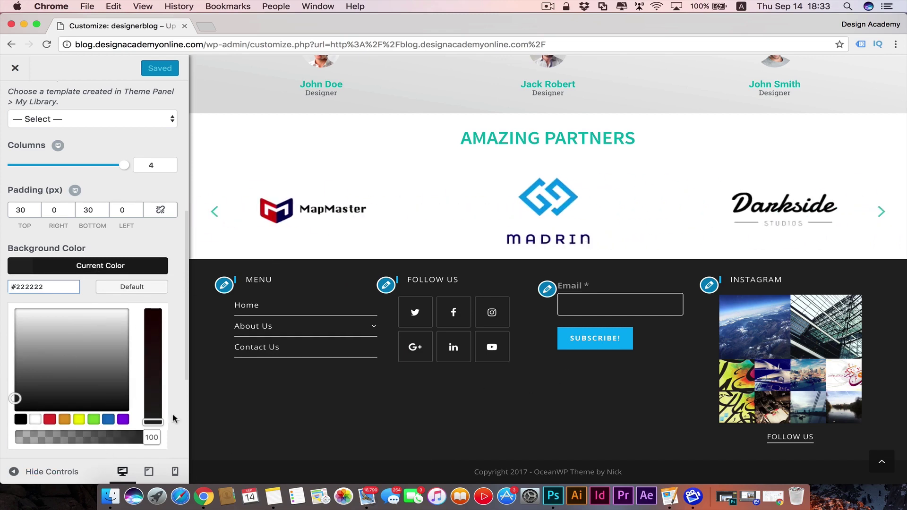
pyautogui.click(108, 419)
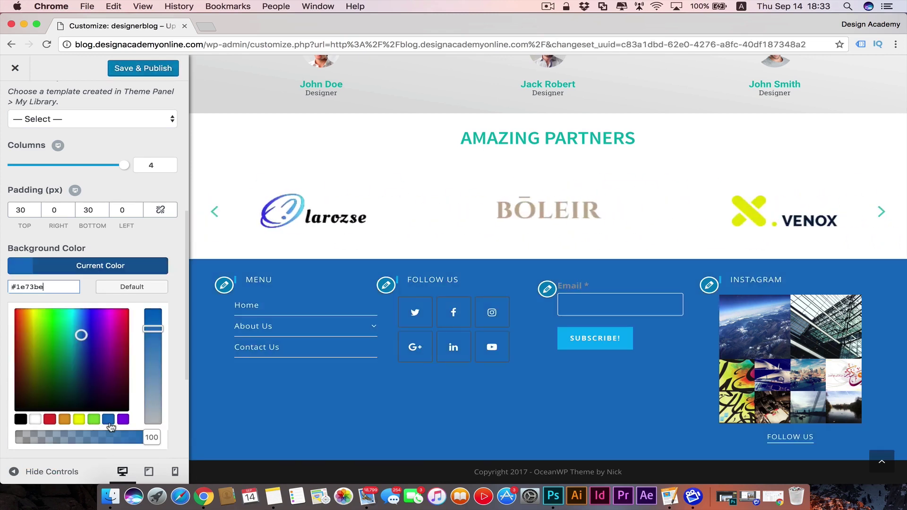
pyautogui.click(19, 369)
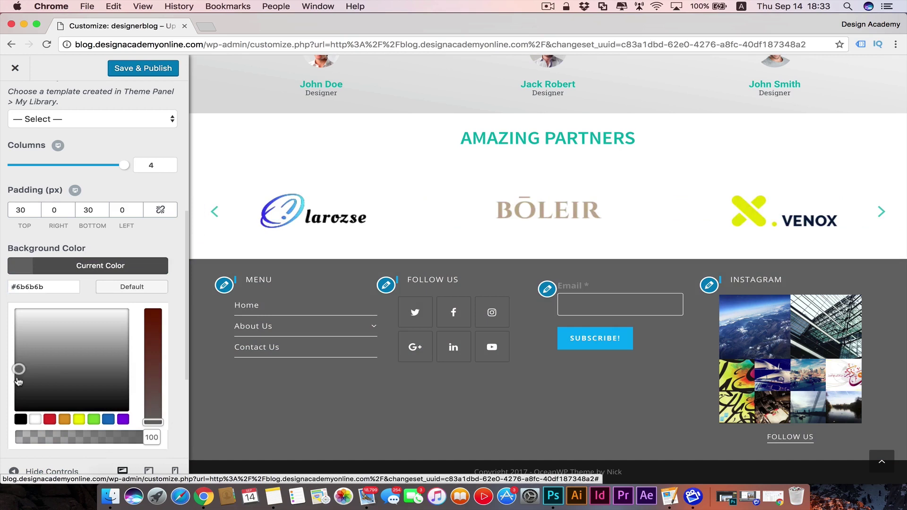
pyautogui.click(20, 385)
pyautogui.scroll(-2, 19, 236)
pyautogui.click(19, 220)
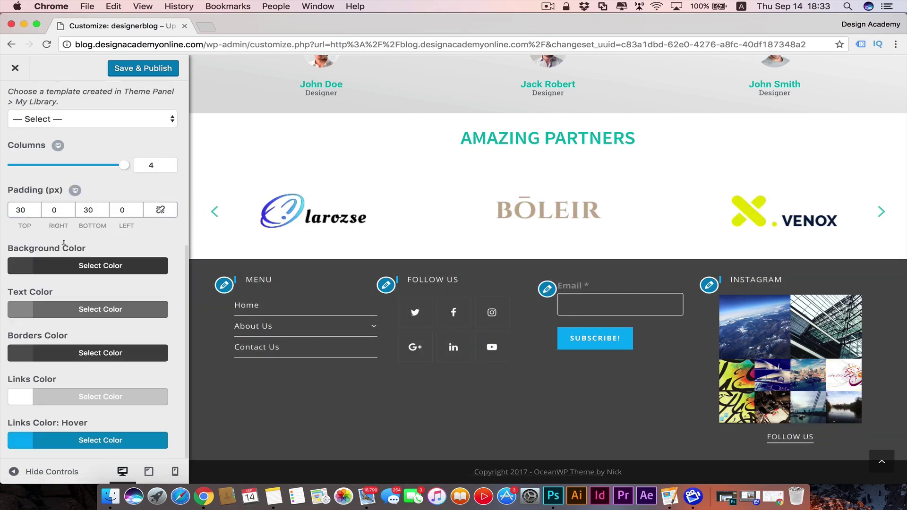
# Set the footer widgets' text color to white, #ffffff.
pyautogui.click(29, 309)
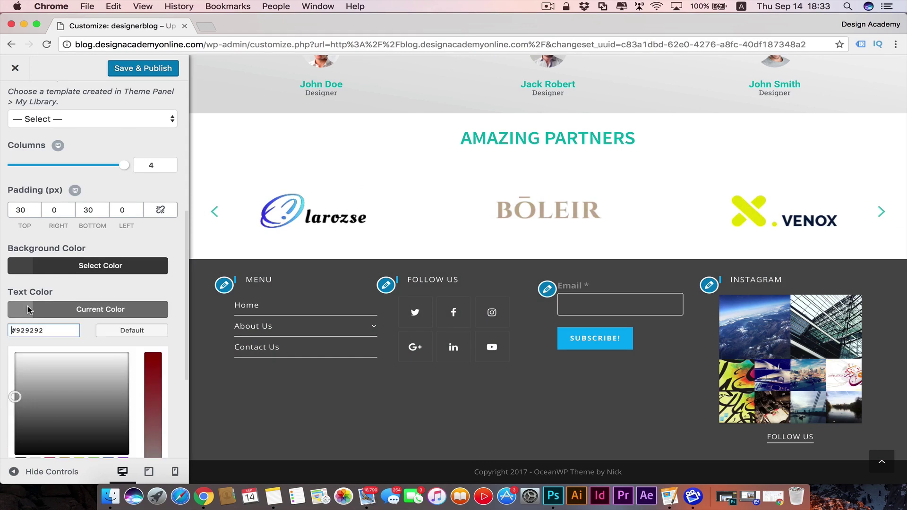
pyautogui.scroll(-5, 126, 296)
pyautogui.click(35, 313)
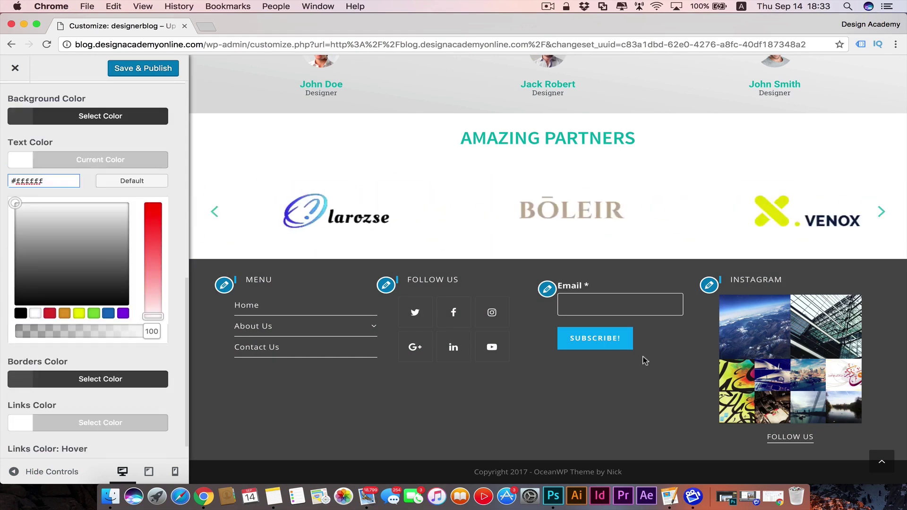
pyautogui.click(5, 284)
# Leave the Footer Widgets settings and open the Footer Bottom settings at the copyright text.
pyautogui.scroll(5, 29, 357)
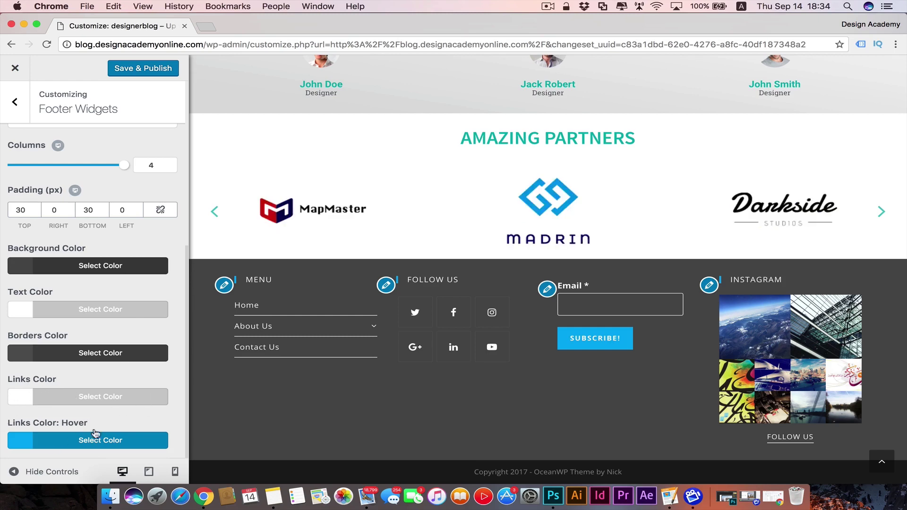
pyautogui.scroll(5, 138, 160)
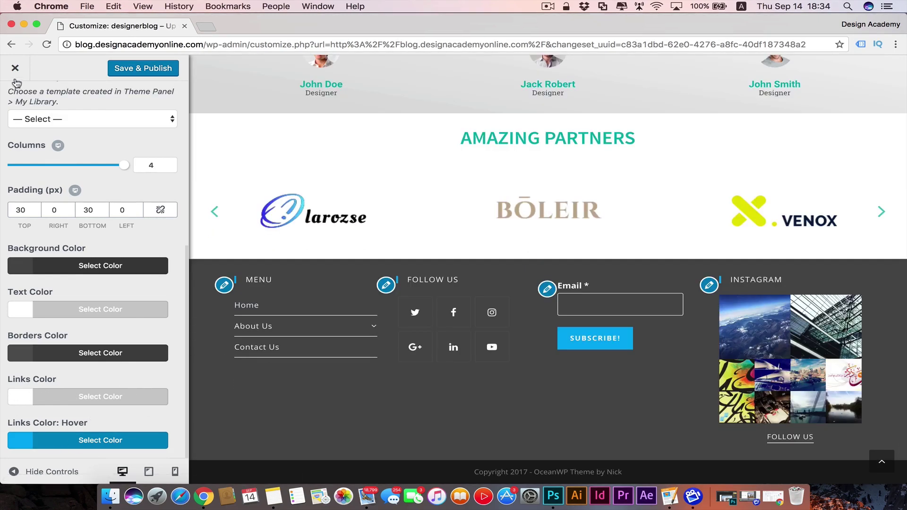
pyautogui.scroll(5, 137, 161)
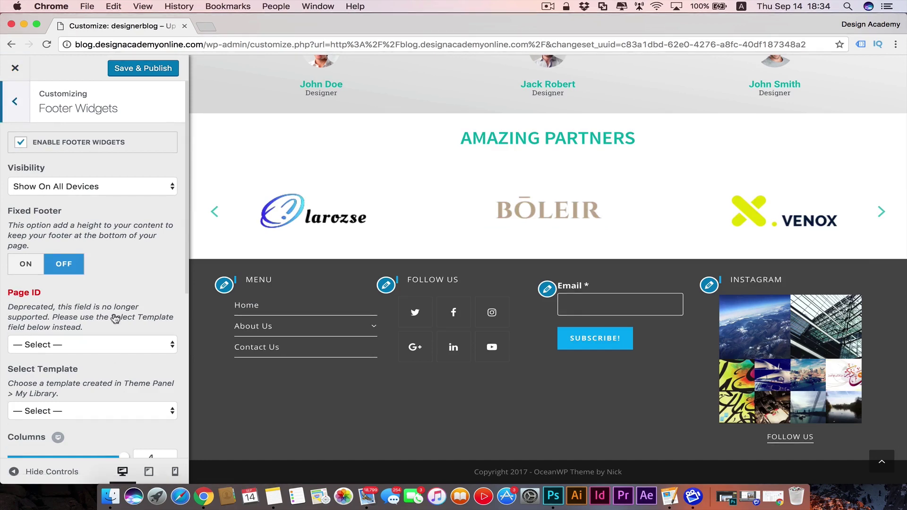
pyautogui.click(14, 101)
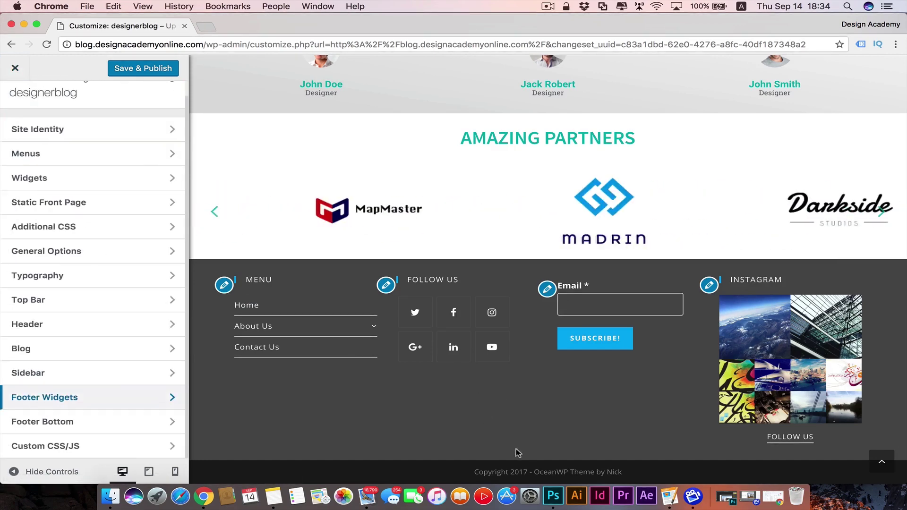
pyautogui.click(91, 425)
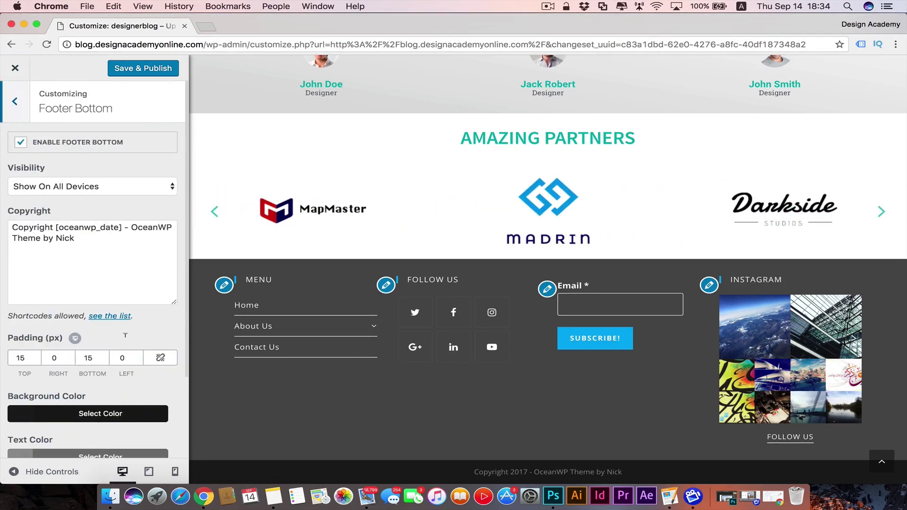
pyautogui.scroll(-1, 135, 324)
pyautogui.scroll(-1, 135, 324)
# Replace the footer's copyright text with "Copyright Design Academy - Designed by" followed by the designer's full name.
pyautogui.tripleClick(70, 175)
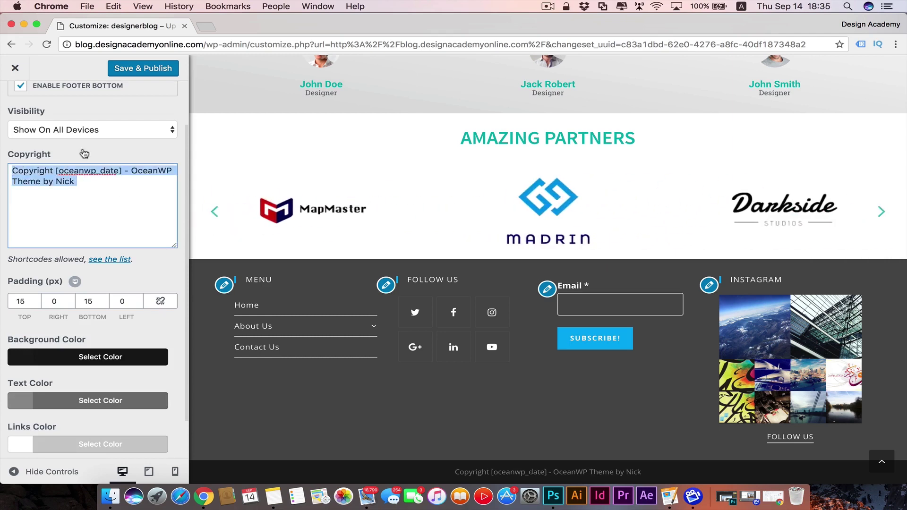
pyautogui.moveTo(52, 161); pyautogui.dragTo(58, 165)
pyautogui.press('BackSpace')
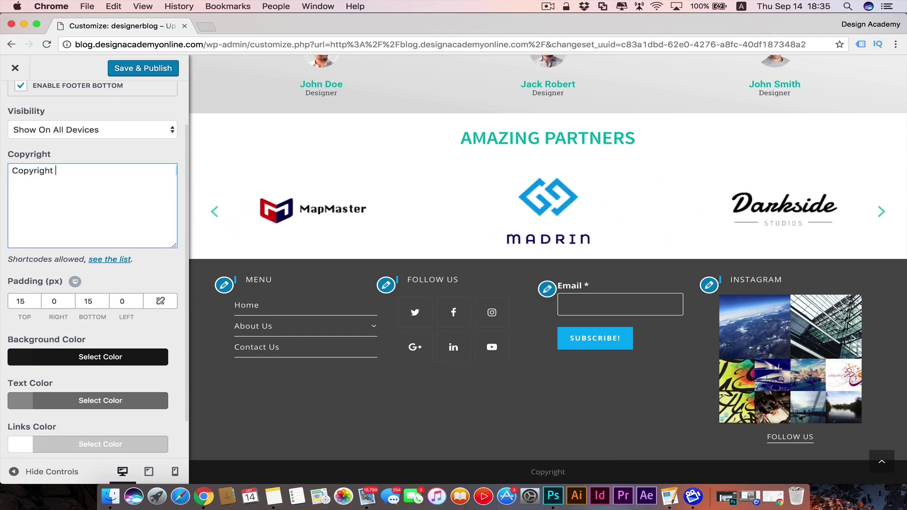
pyautogui.write('Desi')
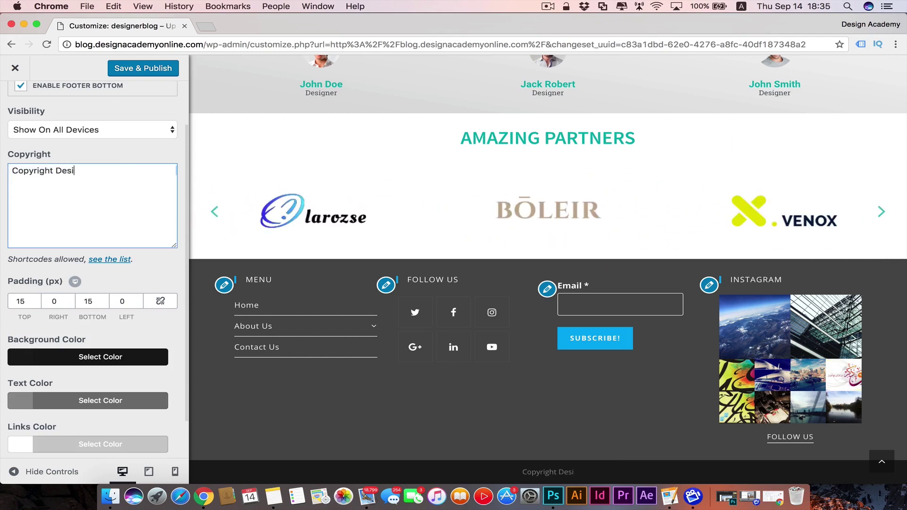
pyautogui.write('gn A')
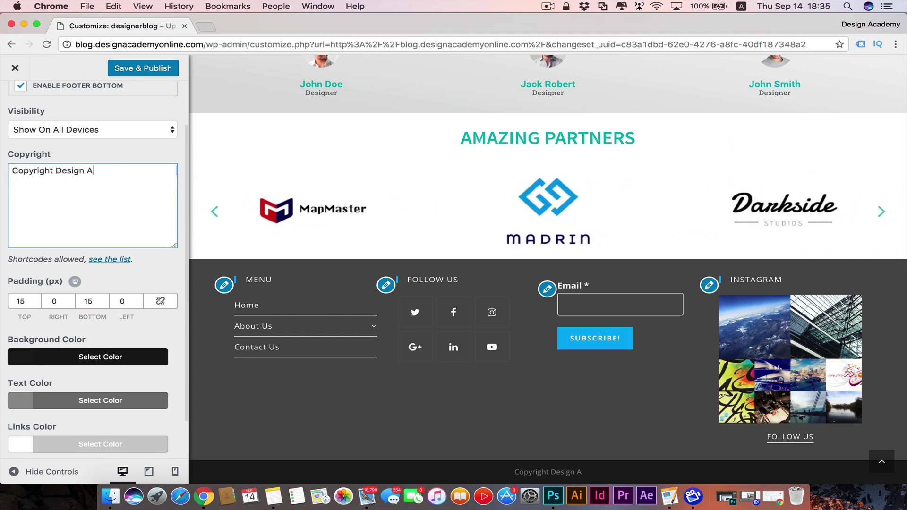
pyautogui.write('cademy - Designed')
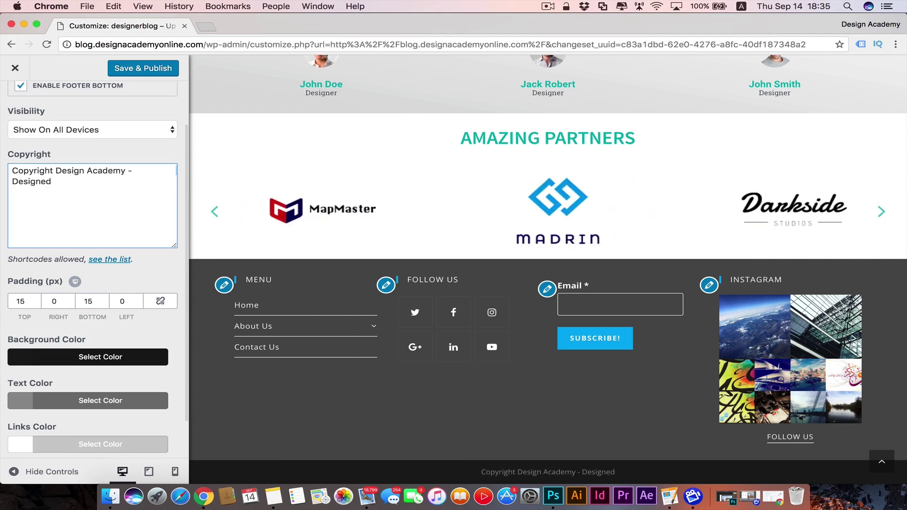
pyautogui.write(' by khalil i')
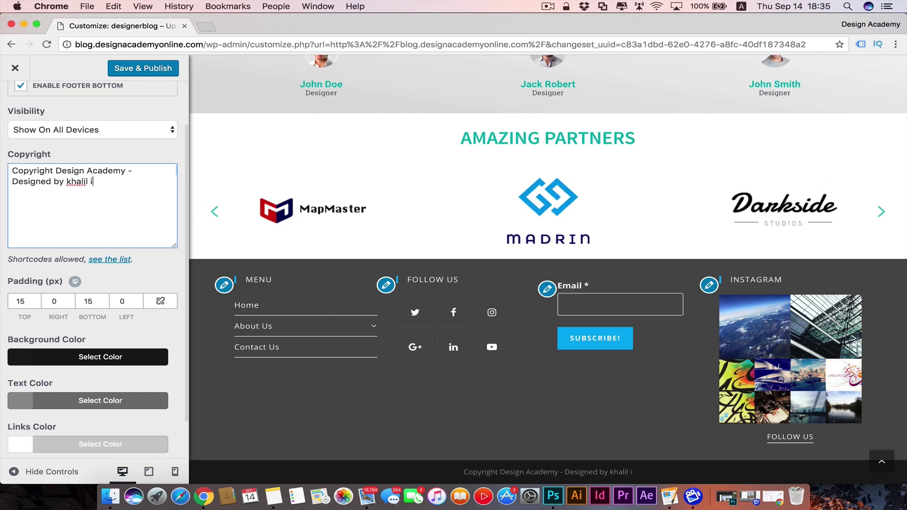
pyautogui.write('brahim')
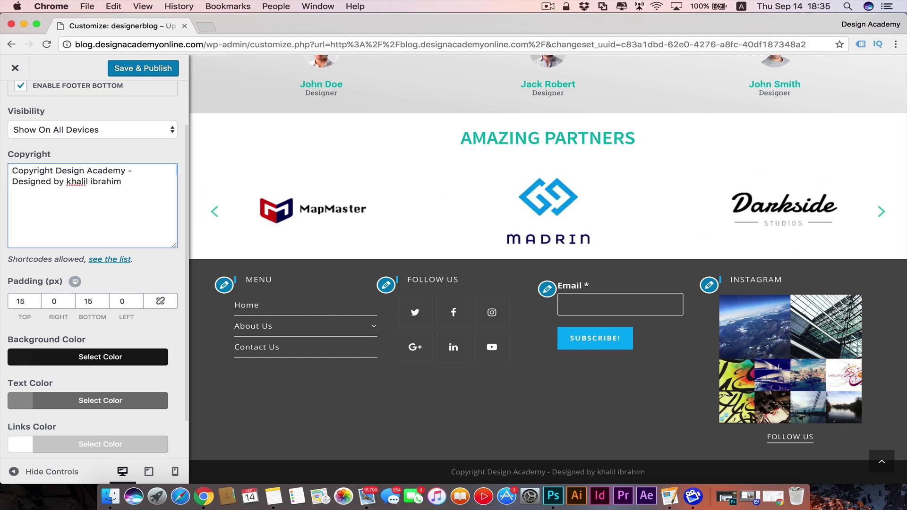
# Check the footer bottom's background color without changing it, and publish the footer changes.
pyautogui.scroll(-2, 95, 236)
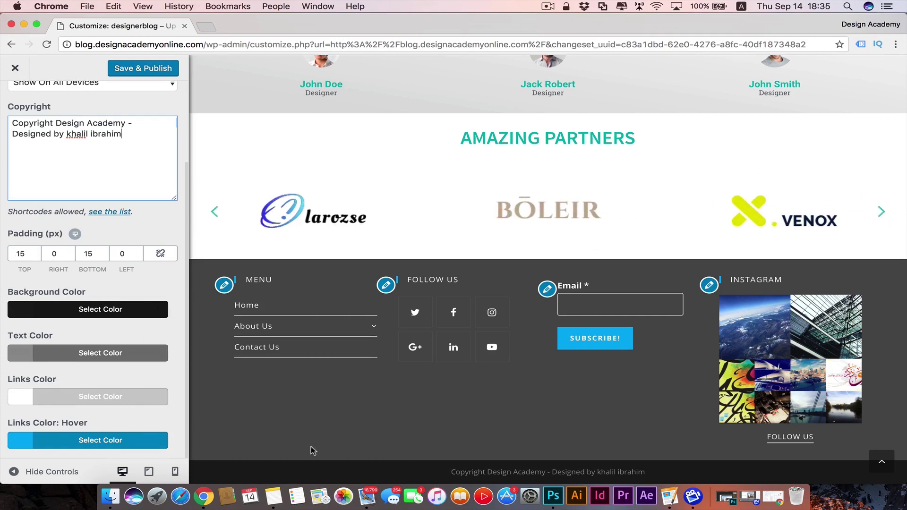
pyautogui.click(33, 315)
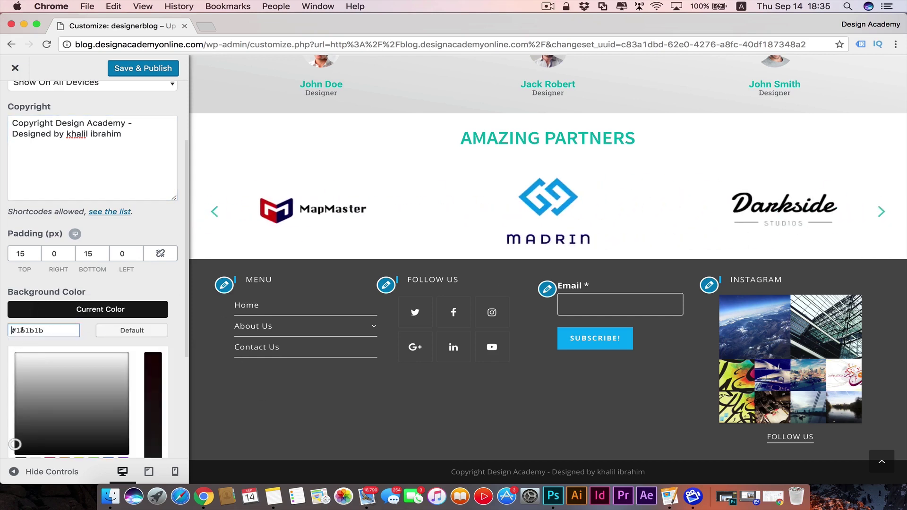
pyautogui.click(166, 291)
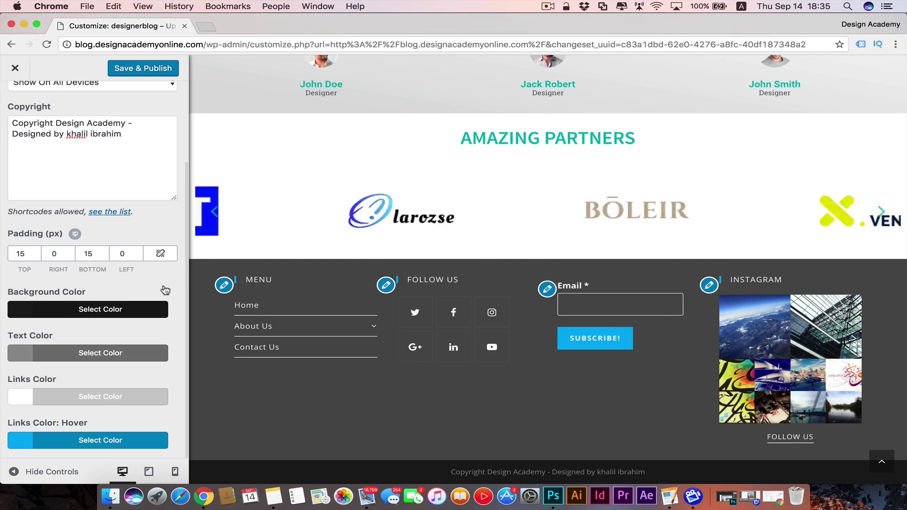
pyautogui.click(146, 71)
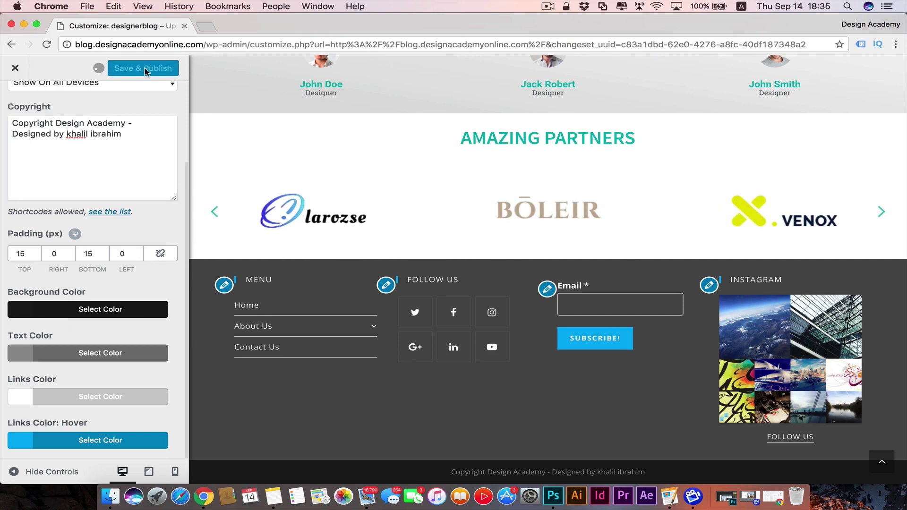